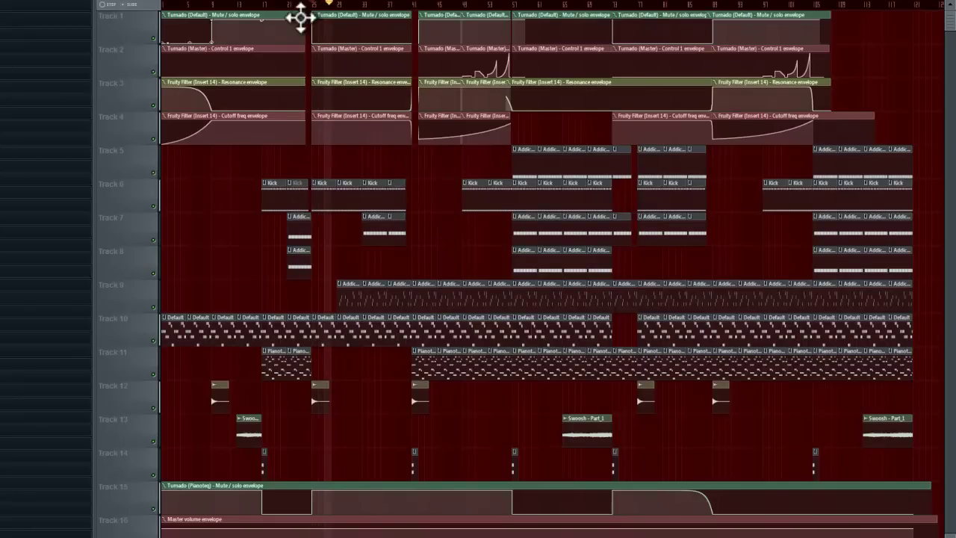
Audition the arrangement with Track 10 soloed and with Track 11 muted, ending with playback stopped.
{"action": "right_click", "coordinate": [153, 341]}
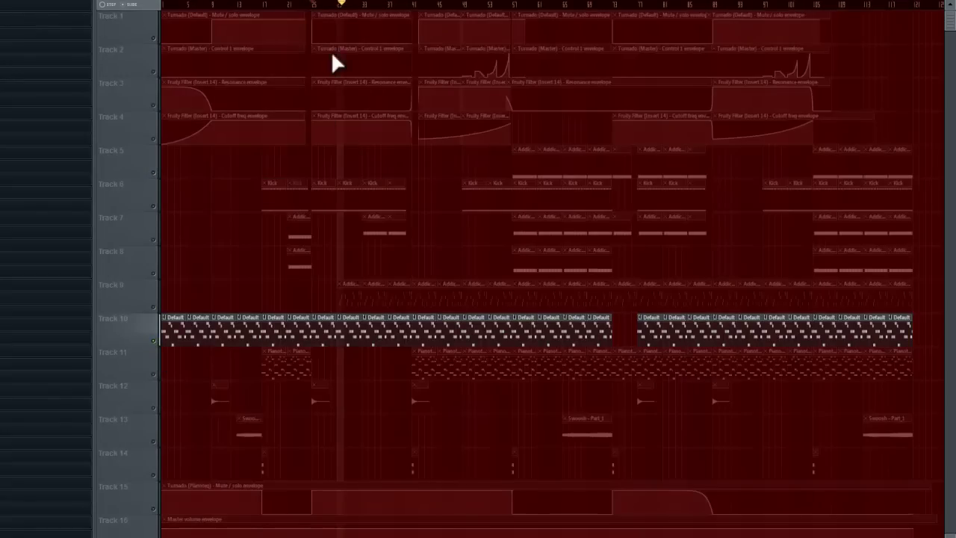
{"action": "right_click", "coordinate": [153, 341]}
{"action": "left_click", "coordinate": [400, 44]}
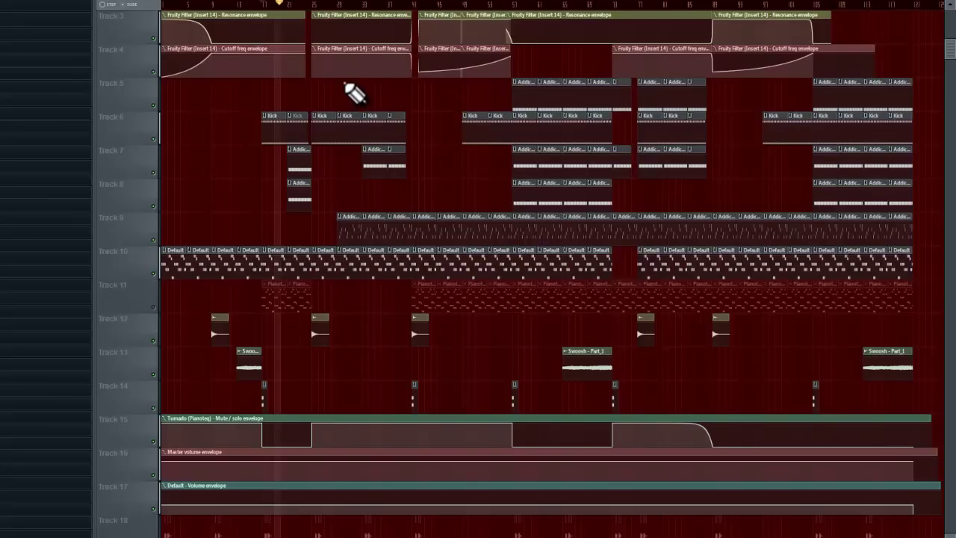
{"action": "key", "text": "space"}
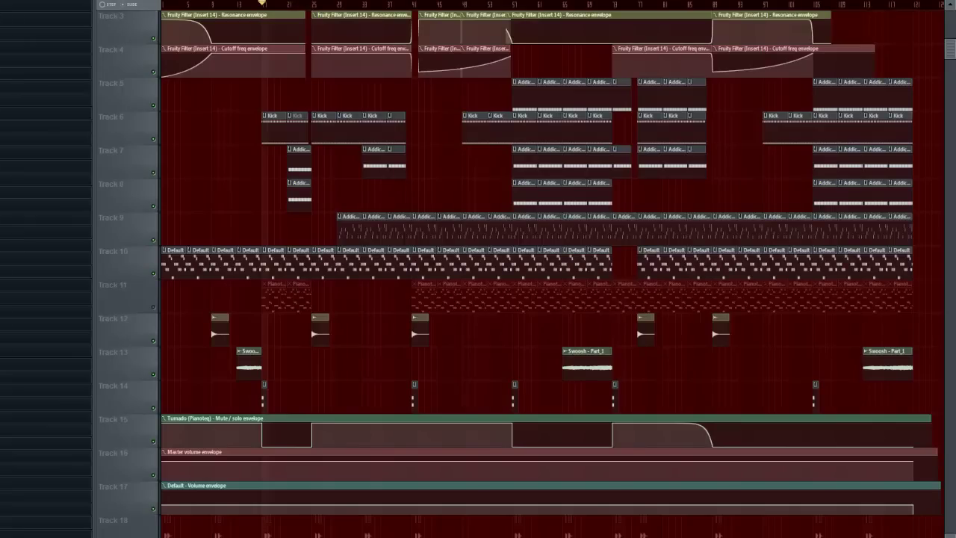
Open the mixer and show the Turnado effect loaded on the Default insert.
{"action": "key", "text": "F9"}
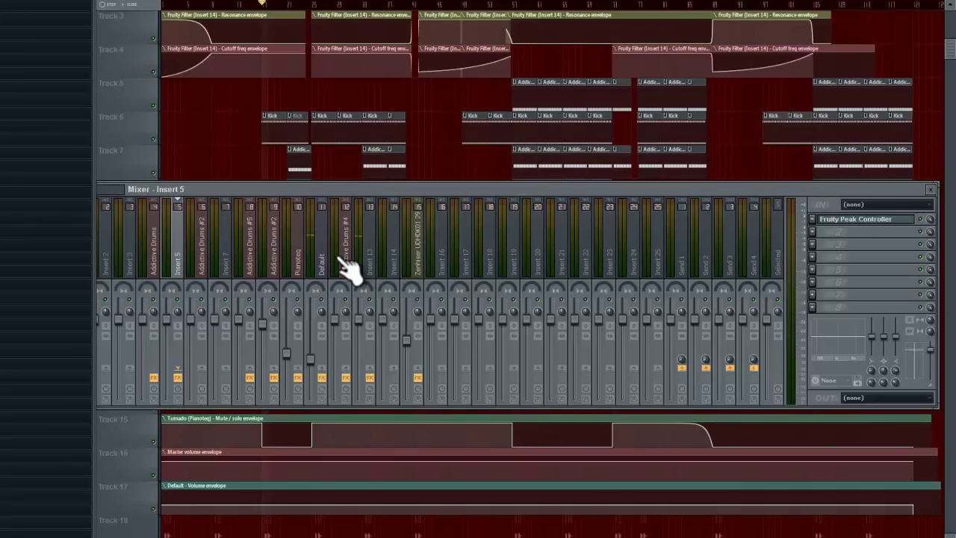
{"action": "left_click", "coordinate": [300, 248]}
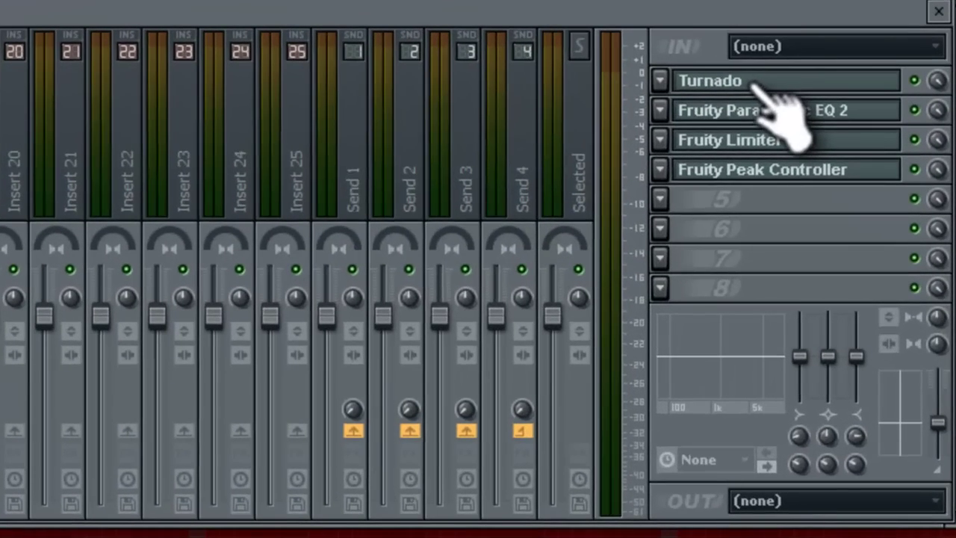
{"action": "left_click", "coordinate": [752, 85]}
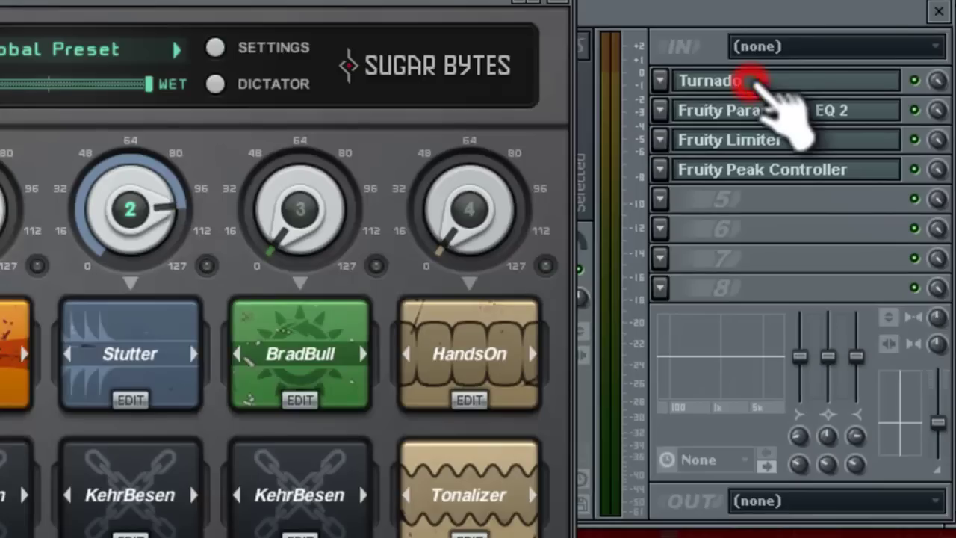
{"action": "left_click_drag", "start_coordinate": [96, 17], "coordinate": [0, 0]}
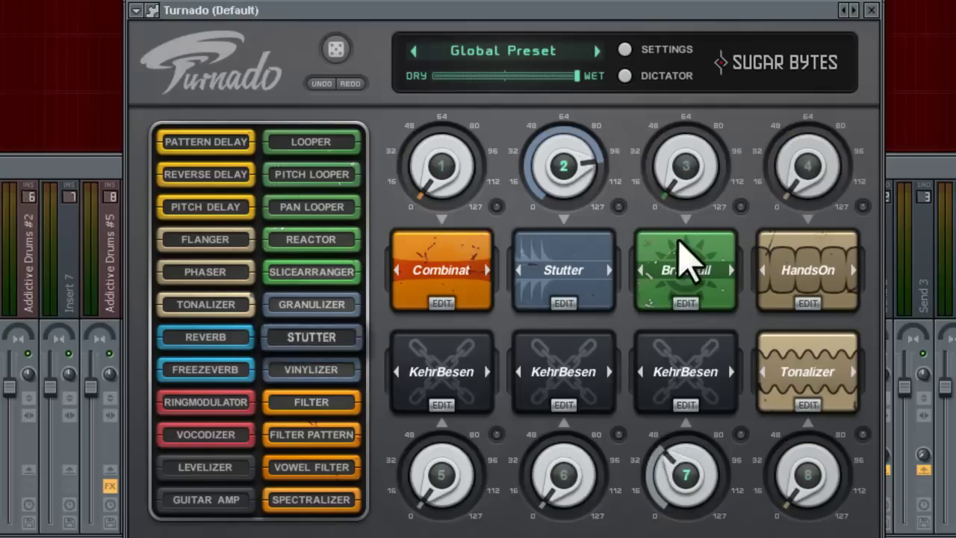
Enable Turnado's Dictator mode and set its fader near the upper end, within the range of effect 3, BradBull.
{"action": "left_click", "coordinate": [624, 75]}
{"action": "mouse_move", "coordinate": [178, 230]}
{"action": "left_mouse_down"}
{"action": "mouse_move", "coordinate": [185, 214]}
{"action": "mouse_move", "coordinate": [184, 324]}
{"action": "mouse_move", "coordinate": [196, 179]}
{"action": "mouse_move", "coordinate": [189, 223]}
{"action": "left_mouse_up"}
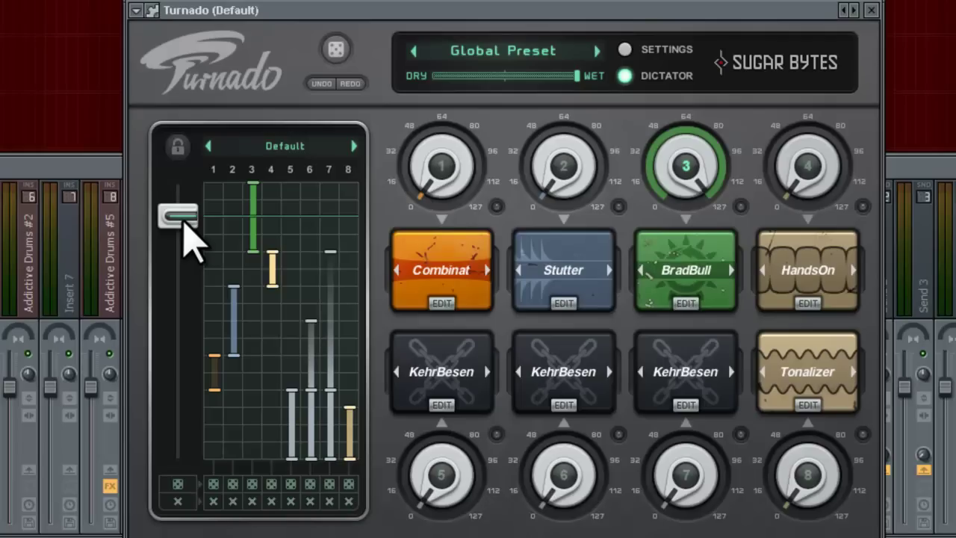
{"action": "left_click_drag", "start_coordinate": [185, 224], "coordinate": [182, 187]}
{"action": "left_click_drag", "start_coordinate": [265, 258], "coordinate": [267, 253]}
{"action": "mouse_move", "coordinate": [186, 196]}
{"action": "left_mouse_down"}
{"action": "mouse_move", "coordinate": [179, 231]}
{"action": "mouse_move", "coordinate": [176, 190]}
{"action": "mouse_move", "coordinate": [166, 187]}
{"action": "mouse_move", "coordinate": [173, 205]}
{"action": "left_mouse_up"}
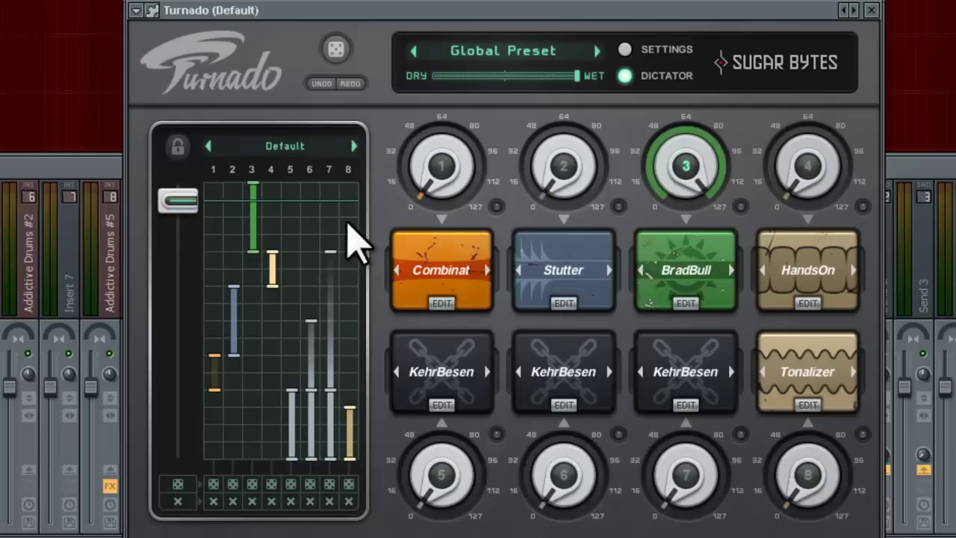
Sweep the Dictator fader down through the HandsOn and Stutter ranges into the Combinat range.
{"action": "left_click_drag", "start_coordinate": [171, 210], "coordinate": [166, 280]}
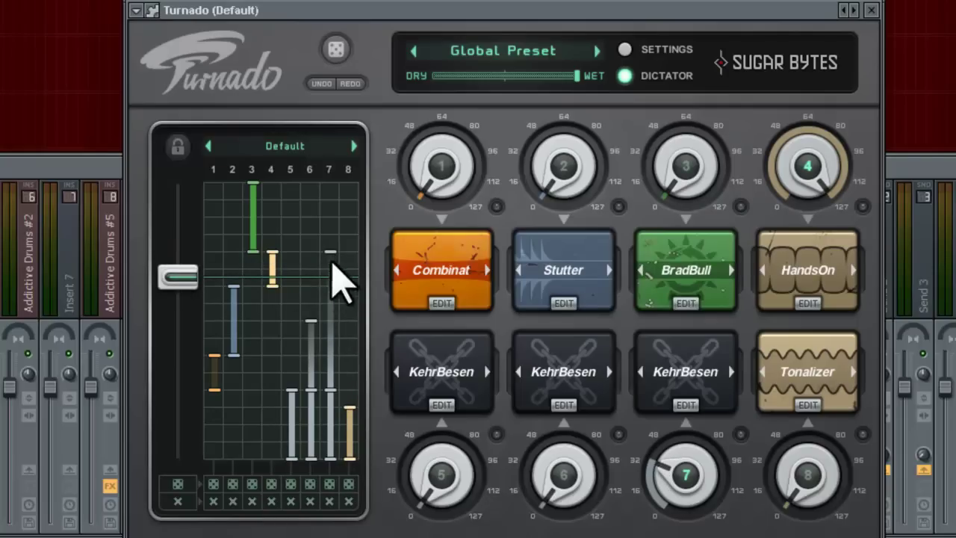
{"action": "mouse_move", "coordinate": [167, 274]}
{"action": "left_mouse_down"}
{"action": "mouse_move", "coordinate": [162, 254]}
{"action": "mouse_move", "coordinate": [169, 276]}
{"action": "mouse_move", "coordinate": [176, 267]}
{"action": "left_mouse_up"}
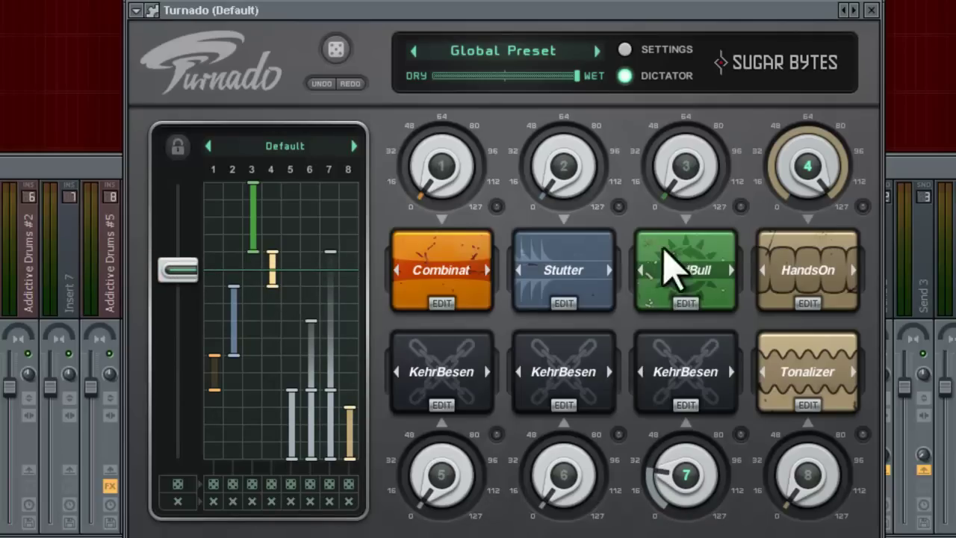
{"action": "left_click_drag", "start_coordinate": [184, 282], "coordinate": [164, 318]}
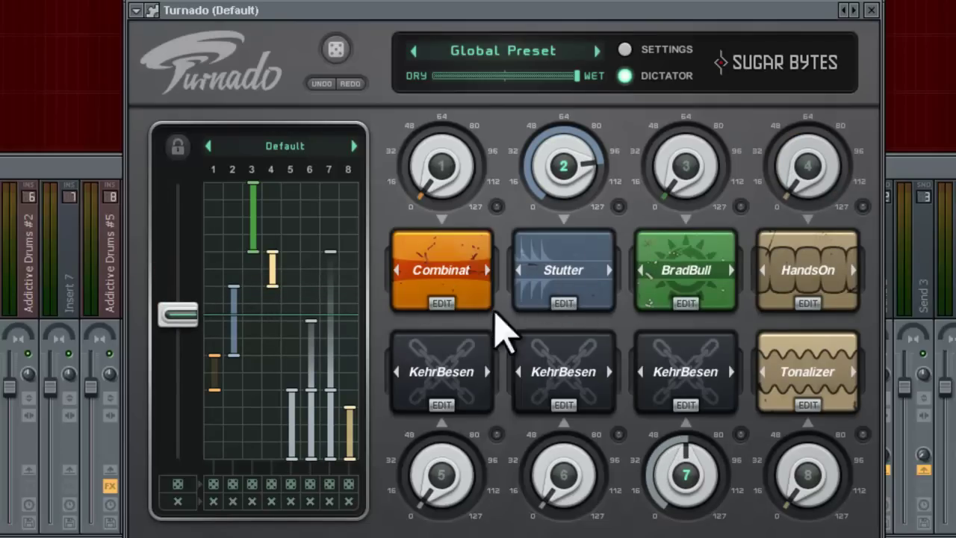
{"action": "left_click", "coordinate": [174, 306]}
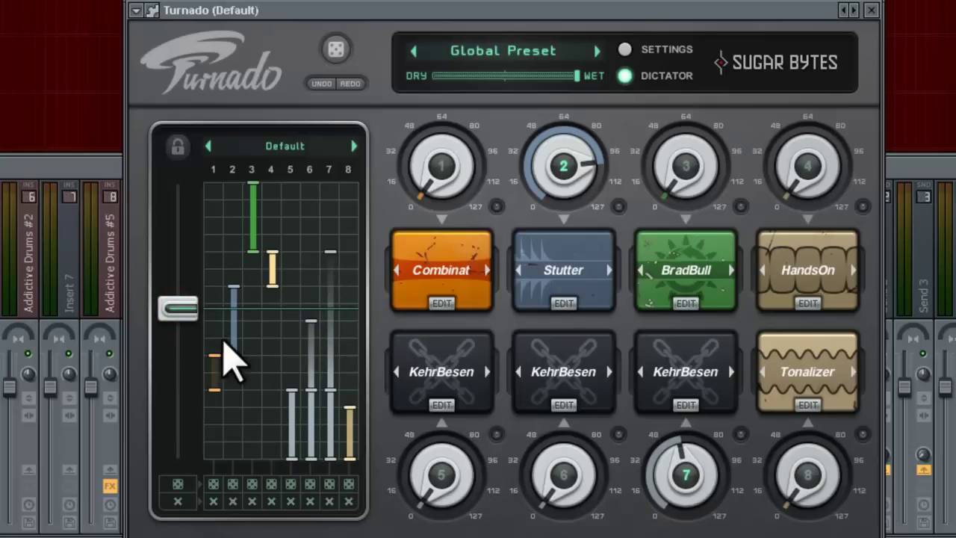
{"action": "left_click_drag", "start_coordinate": [179, 314], "coordinate": [163, 381]}
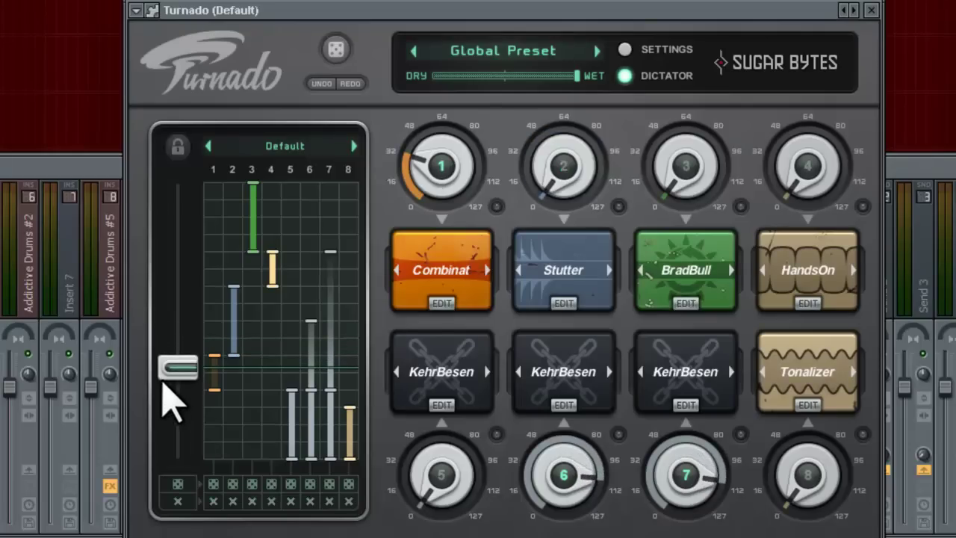
{"action": "left_click", "coordinate": [407, 281]}
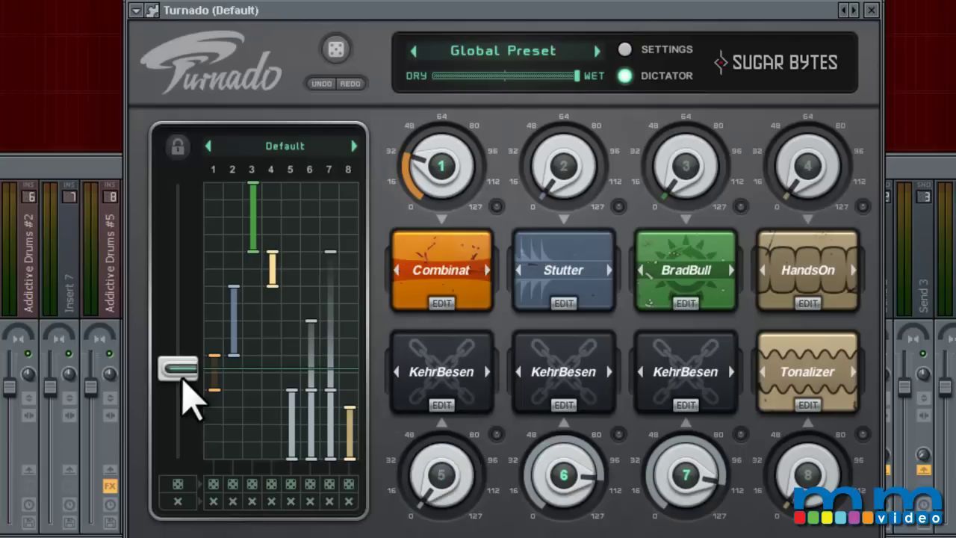
Raise the Dictator fader to its maximum and close the Turnado window for the Default insert.
{"action": "left_click_drag", "start_coordinate": [192, 363], "coordinate": [166, 186]}
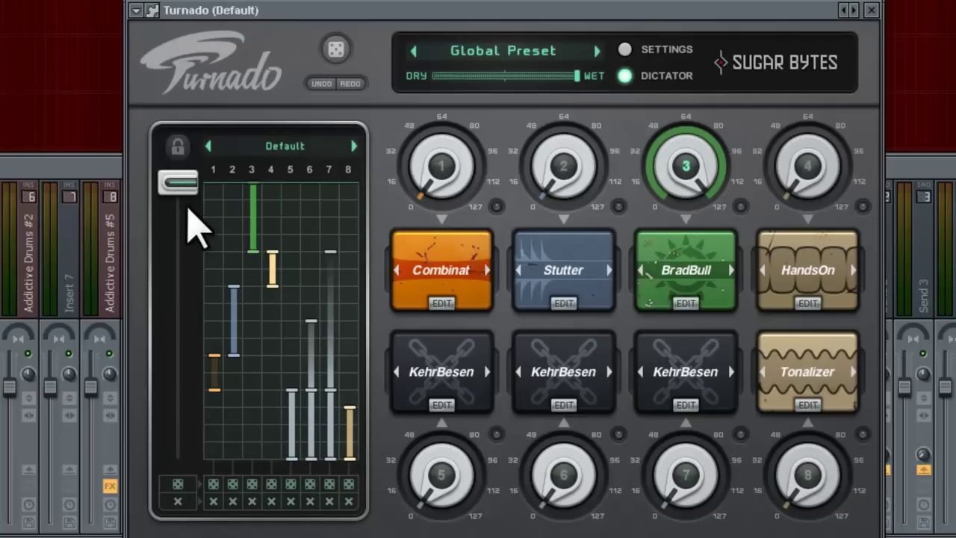
{"action": "left_click_drag", "start_coordinate": [187, 193], "coordinate": [185, 91]}
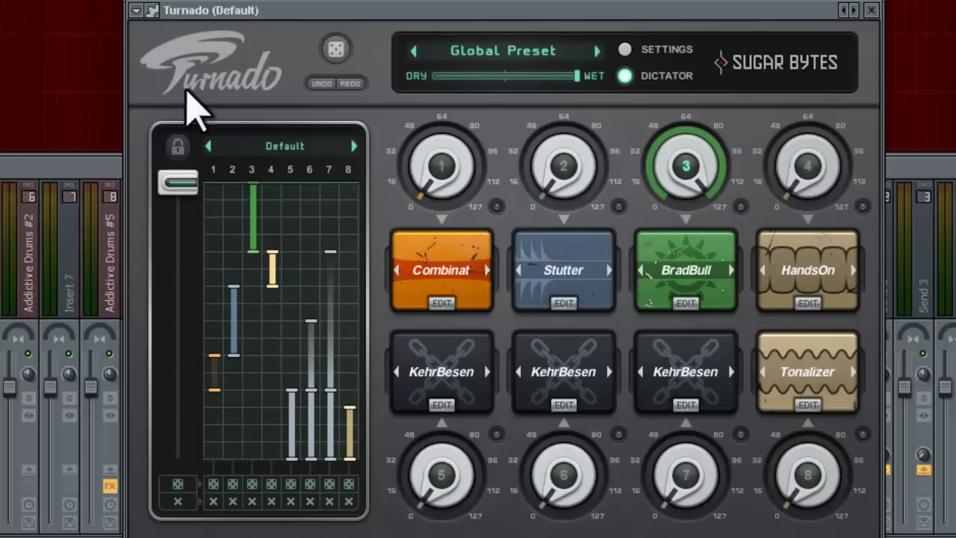
{"action": "left_click", "coordinate": [871, 9]}
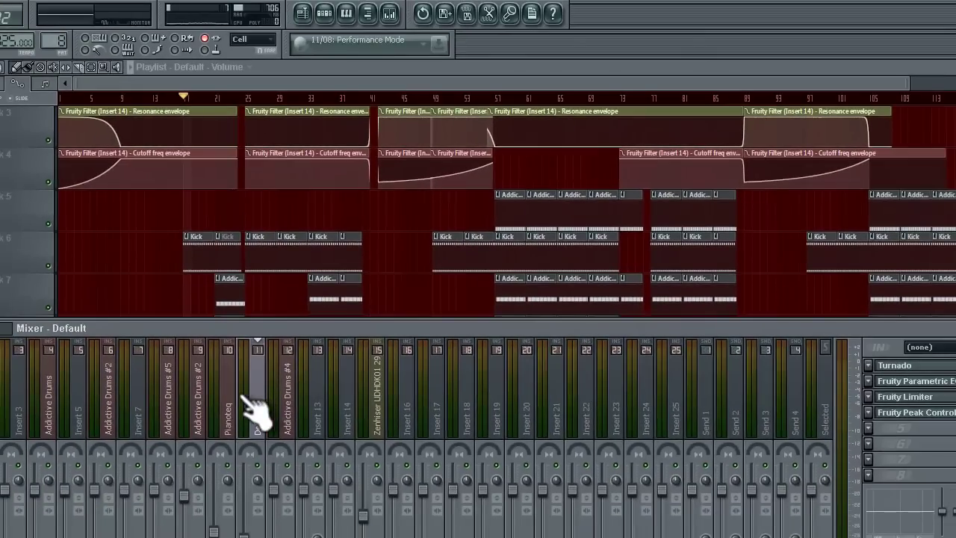
Select the Pianoteq mixer insert and play the song from bar 73.
{"action": "left_click", "coordinate": [191, 270]}
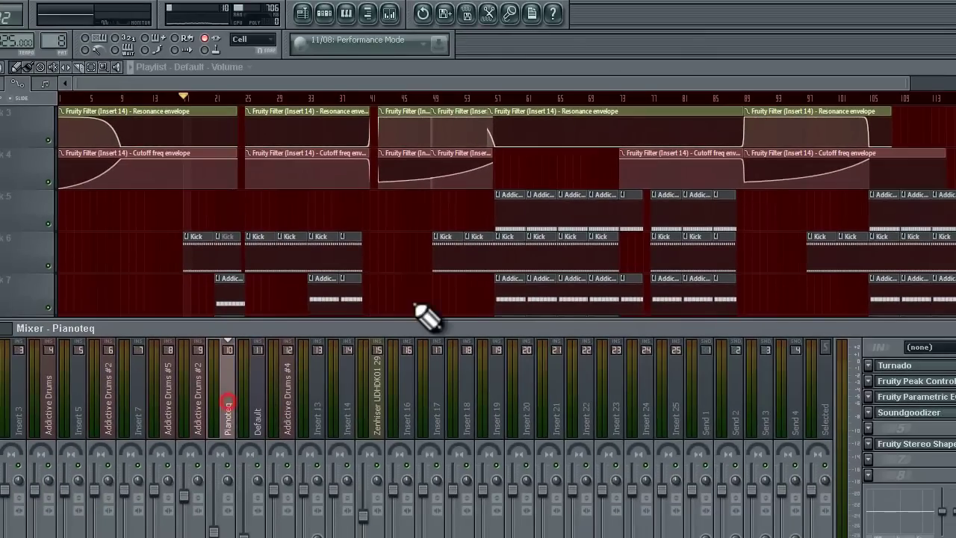
{"action": "left_click", "coordinate": [430, 292]}
{"action": "left_click", "coordinate": [615, 98]}
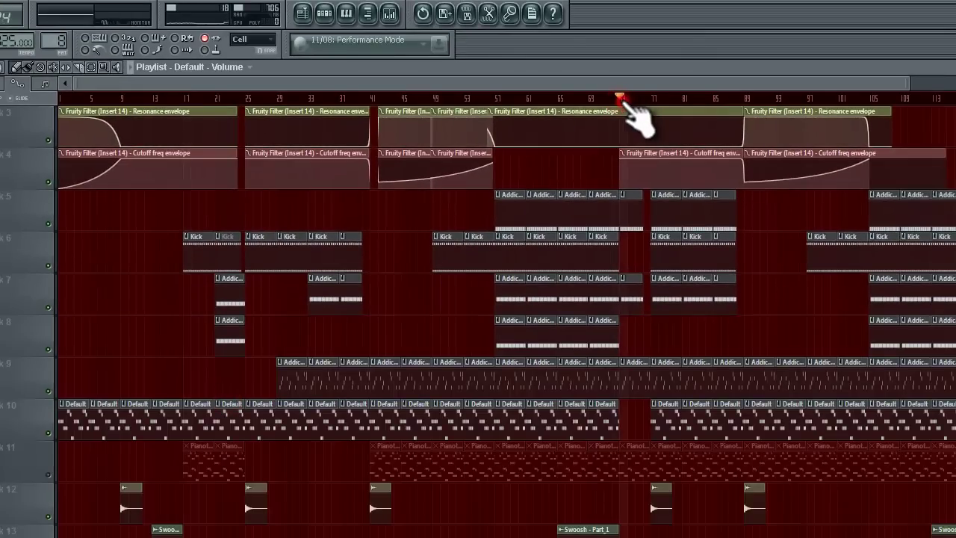
{"action": "key", "text": "space"}
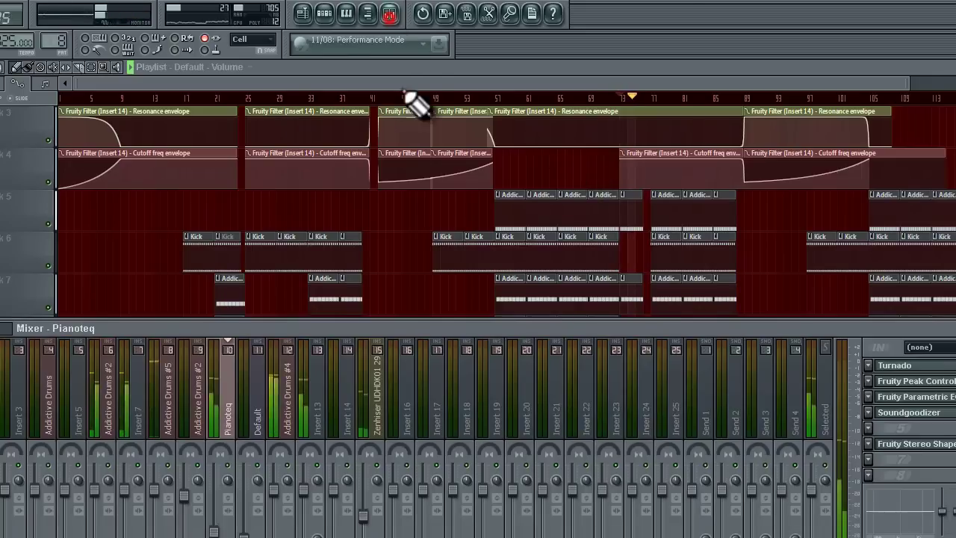
Open Turnado on the Pianoteq insert, enable its Dictator mode, and set the fader in the empty middle zone.
{"action": "left_click", "coordinate": [389, 13]}
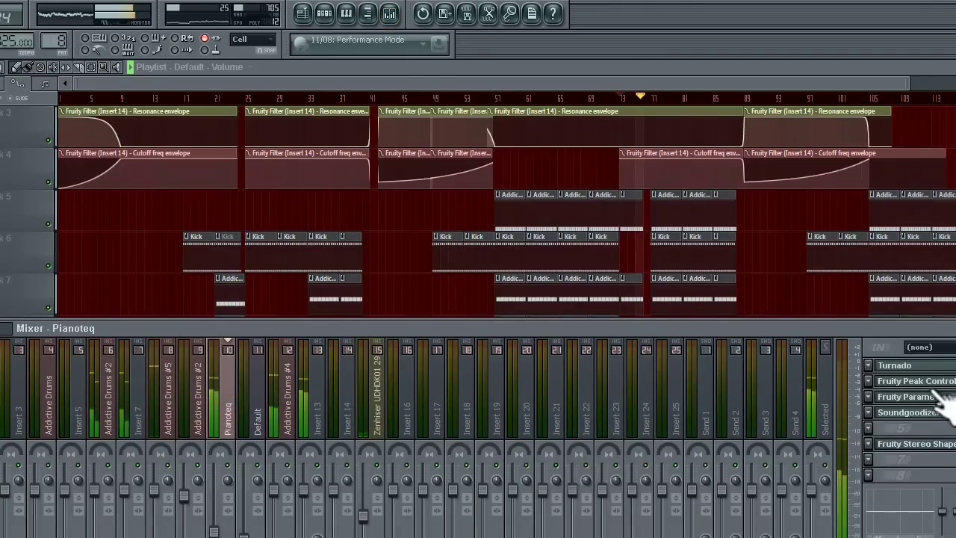
{"action": "left_click", "coordinate": [893, 365]}
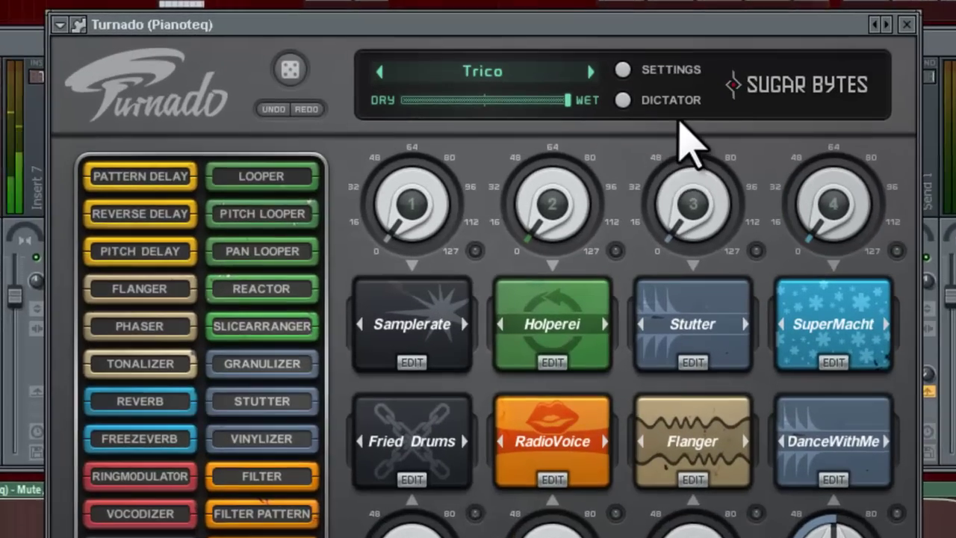
{"action": "left_click", "coordinate": [626, 86]}
{"action": "left_click_drag", "start_coordinate": [196, 350], "coordinate": [215, 311]}
{"action": "left_click_drag", "start_coordinate": [52, 374], "coordinate": [30, 304]}
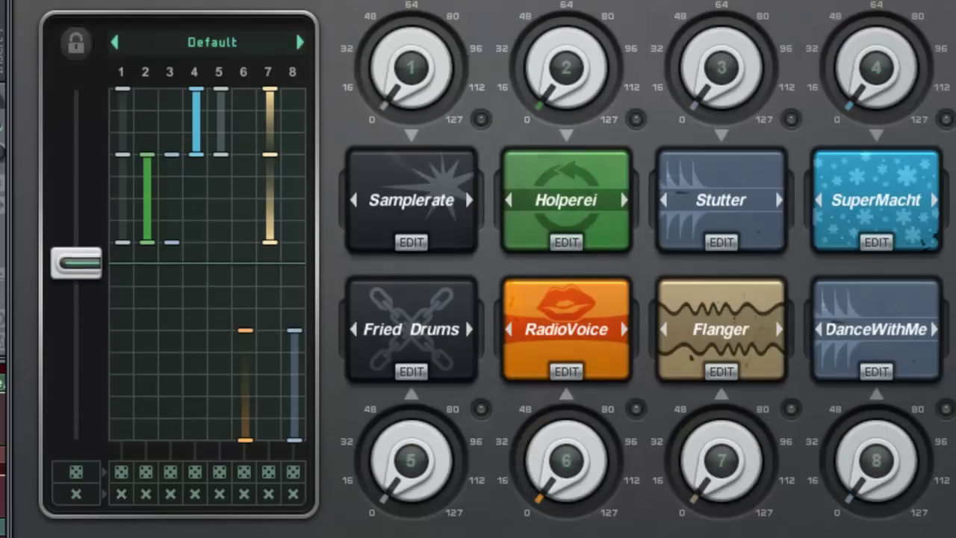
Lower the Dictator fader into the RadioVoice and DanceWithMe ranges, and inspect DanceWithMe's Stutter settings.
{"action": "left_click_drag", "start_coordinate": [87, 200], "coordinate": [73, 432]}
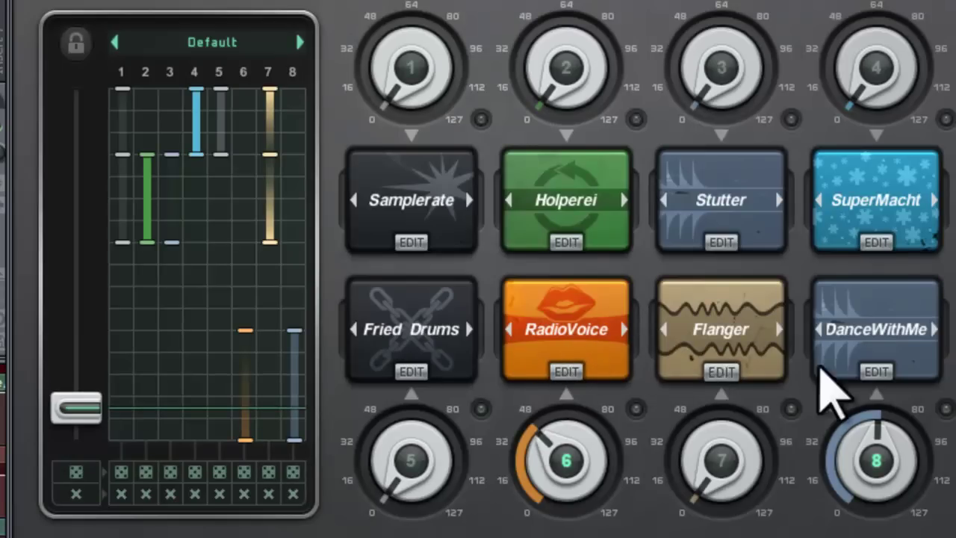
{"action": "left_click_drag", "start_coordinate": [79, 407], "coordinate": [78, 415]}
{"action": "left_click", "coordinate": [884, 333]}
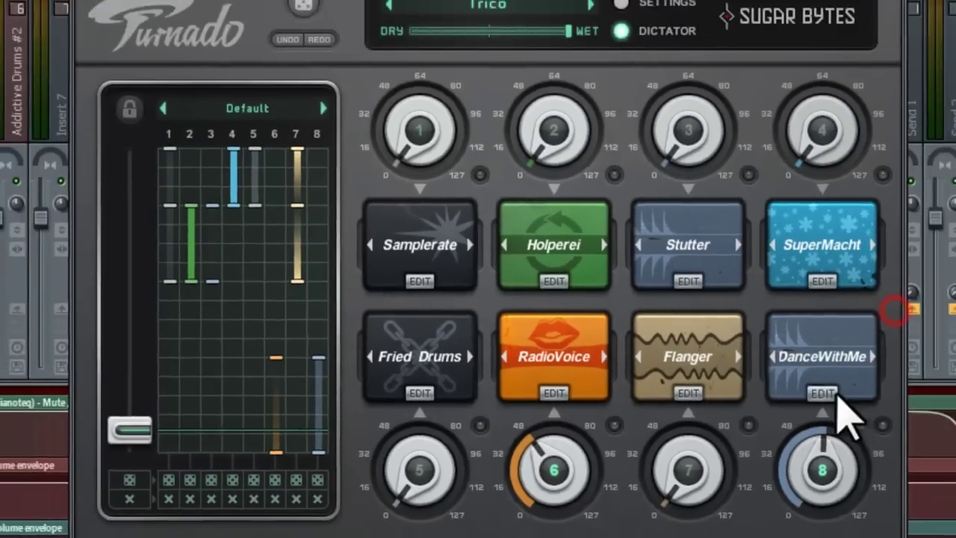
{"action": "left_click", "coordinate": [875, 371]}
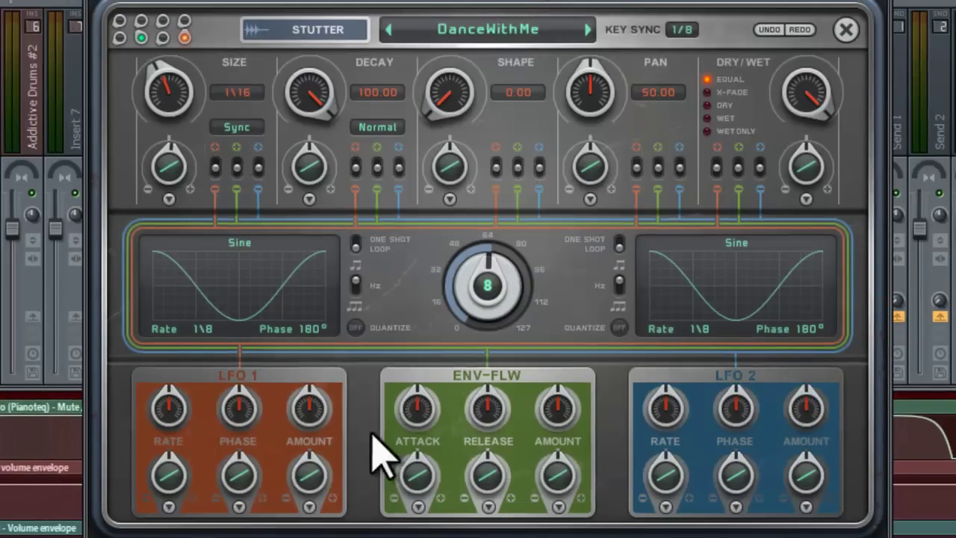
{"action": "left_click", "coordinate": [844, 30]}
Raise the Dictator fader from the empty middle zone through the Samplerate, Holperei, Stutter and Flanger ranges toward its maximum.
{"action": "left_click_drag", "start_coordinate": [140, 435], "coordinate": [217, 322]}
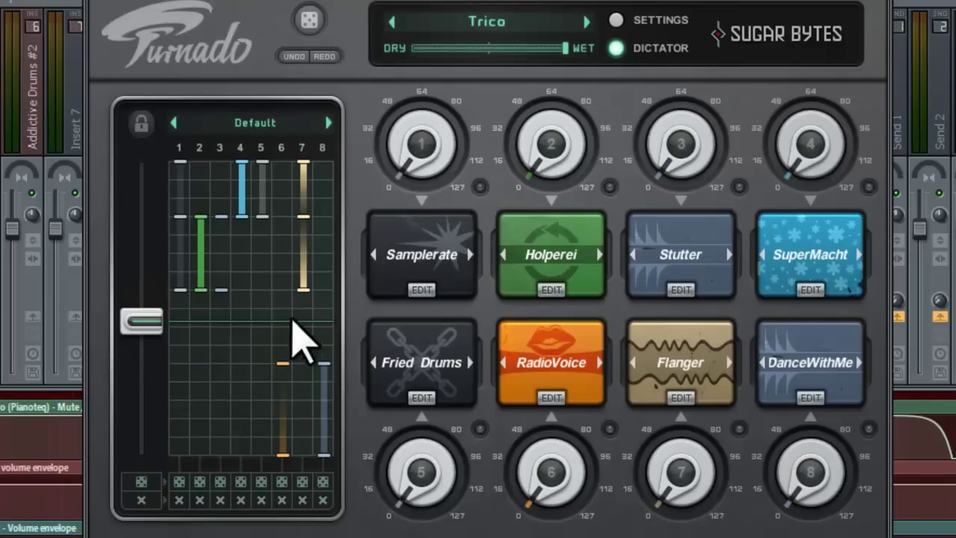
{"action": "left_click_drag", "start_coordinate": [138, 351], "coordinate": [141, 257]}
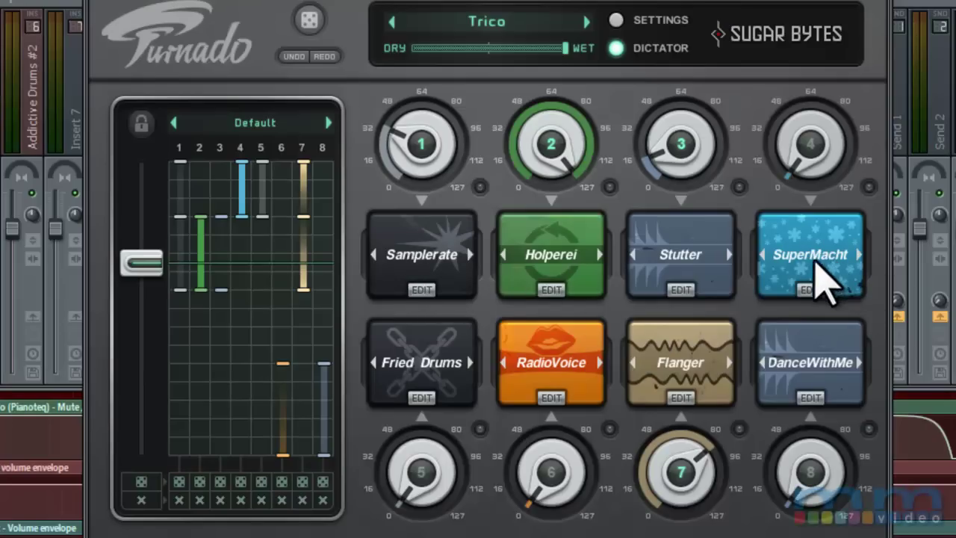
{"action": "left_click_drag", "start_coordinate": [148, 267], "coordinate": [200, 94]}
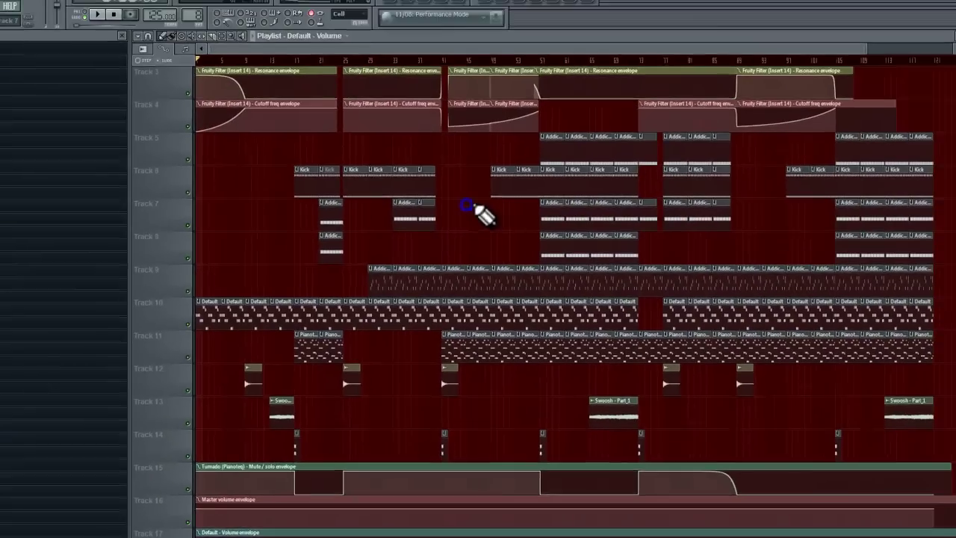
Place the playhead at bar 97 and examine the Turnado (Master) Control 1 envelope on Track 2 up close.
{"action": "scroll", "coordinate": [550, 146], "scroll_direction": "up", "scroll_amount": 2}
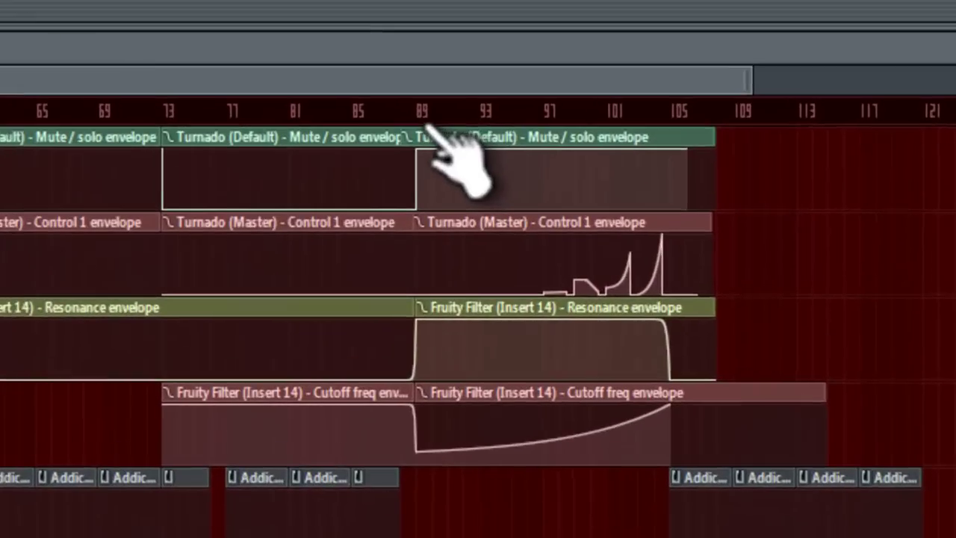
{"action": "left_click", "coordinate": [730, 75]}
{"action": "left_click", "coordinate": [531, 111]}
{"action": "mouse_move", "coordinate": [508, 261]}
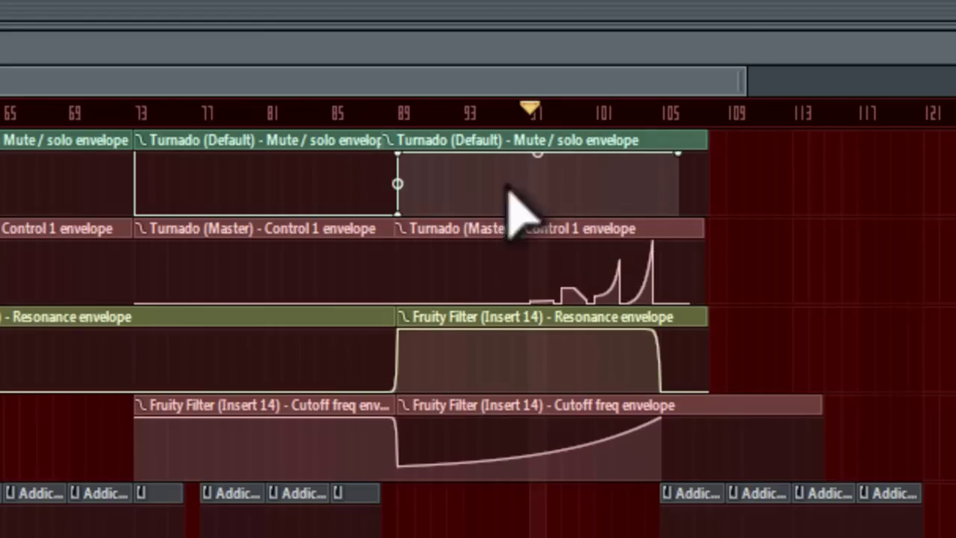
{"action": "scroll", "coordinate": [746, 89], "scroll_direction": "up", "scroll_amount": 3}
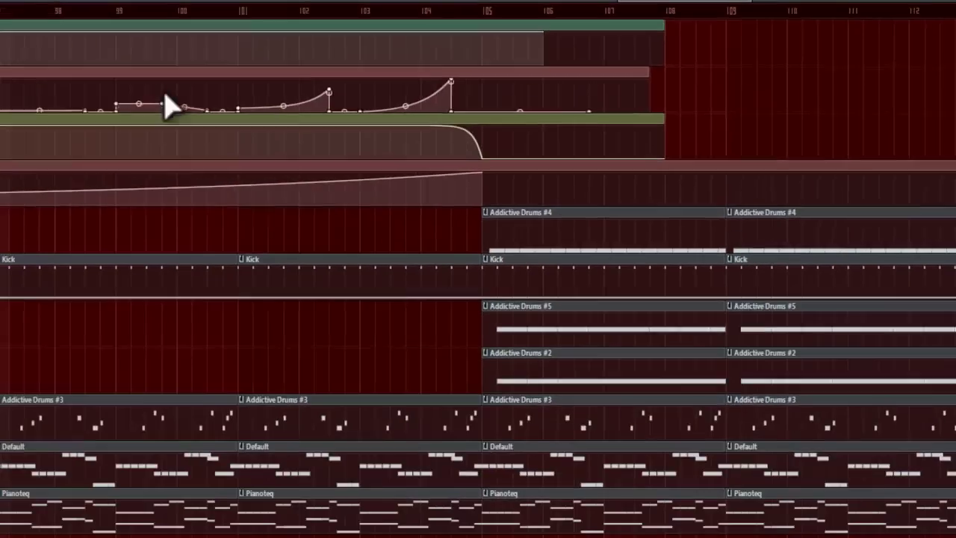
{"action": "scroll", "coordinate": [478, 269], "scroll_direction": "up", "scroll_amount": 3}
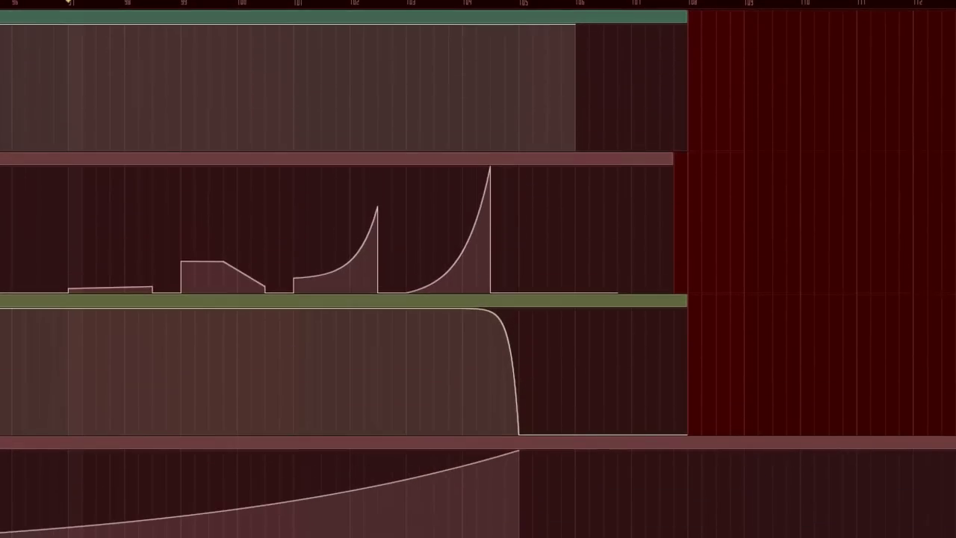
Open Turnado on the mixer's master track and try out its Looper controls.
{"action": "key", "text": "F6"}
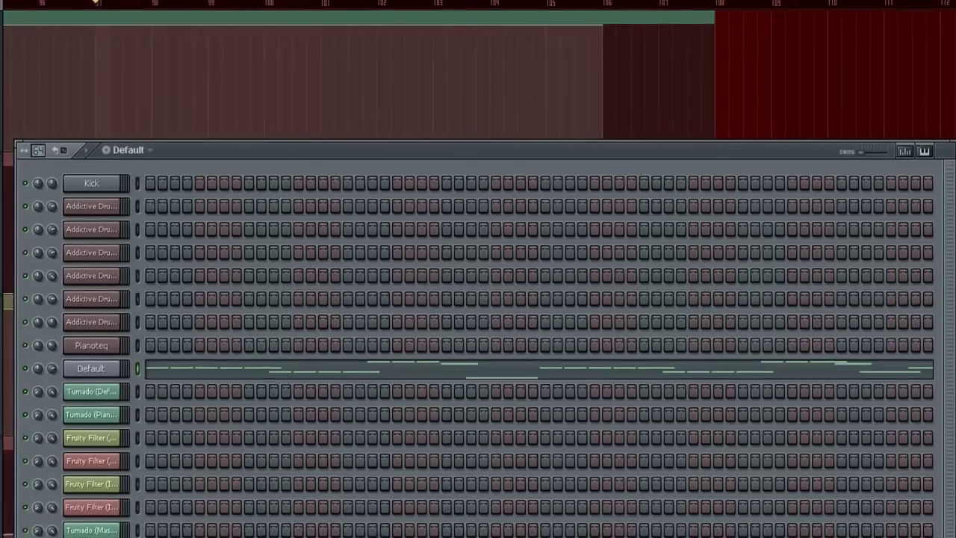
{"action": "key", "text": "F9"}
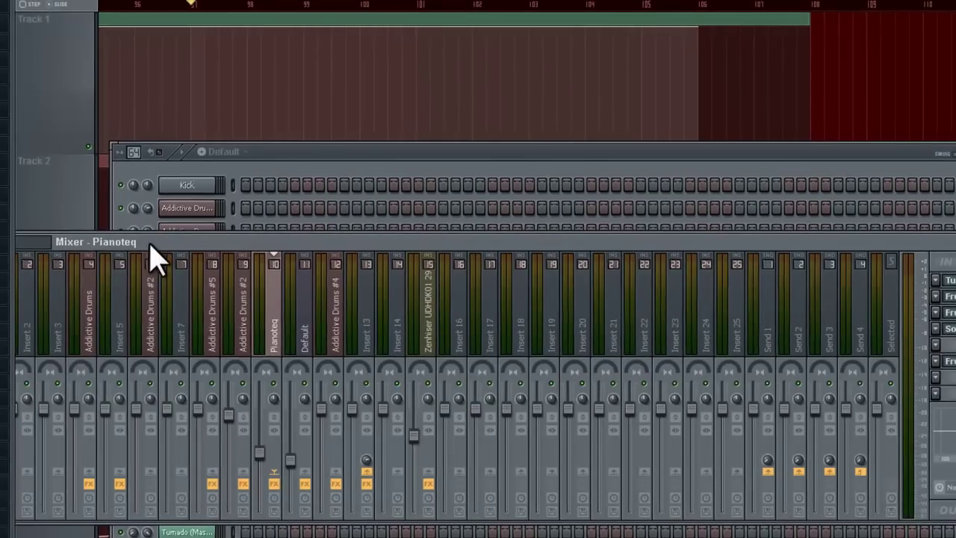
{"action": "left_click_drag", "start_coordinate": [147, 248], "coordinate": [277, 243]}
{"action": "left_click_drag", "start_coordinate": [422, 236], "coordinate": [0, 300]}
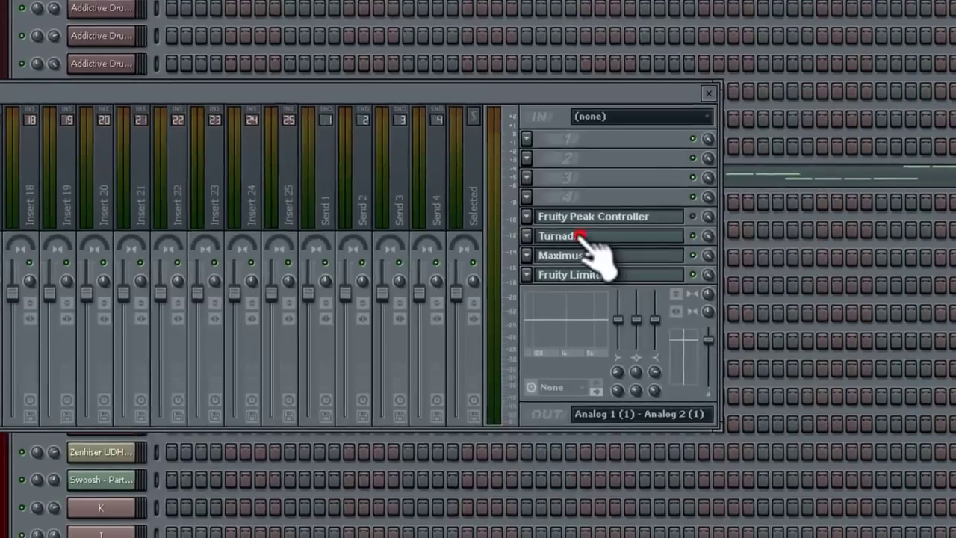
{"action": "left_click", "coordinate": [596, 424]}
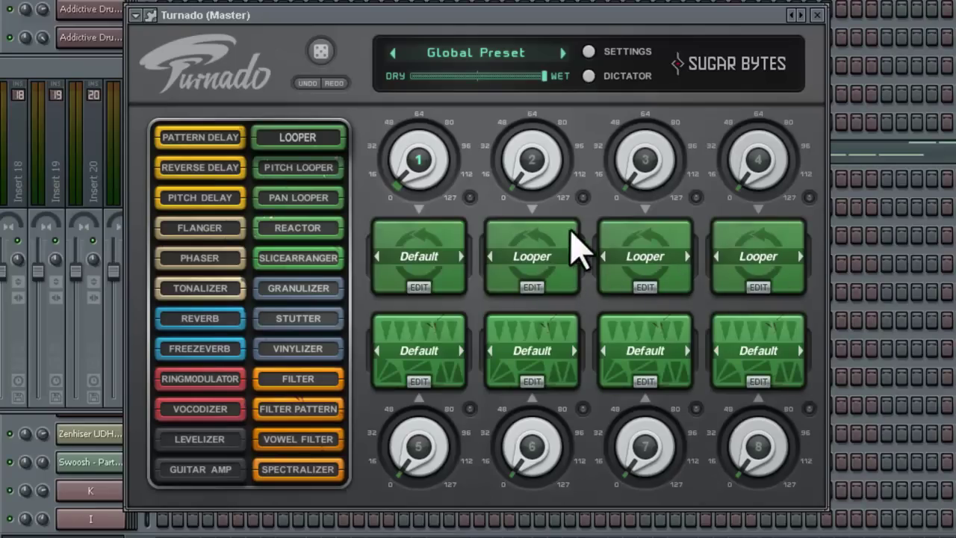
{"action": "left_click_drag", "start_coordinate": [539, 142], "coordinate": [531, 306]}
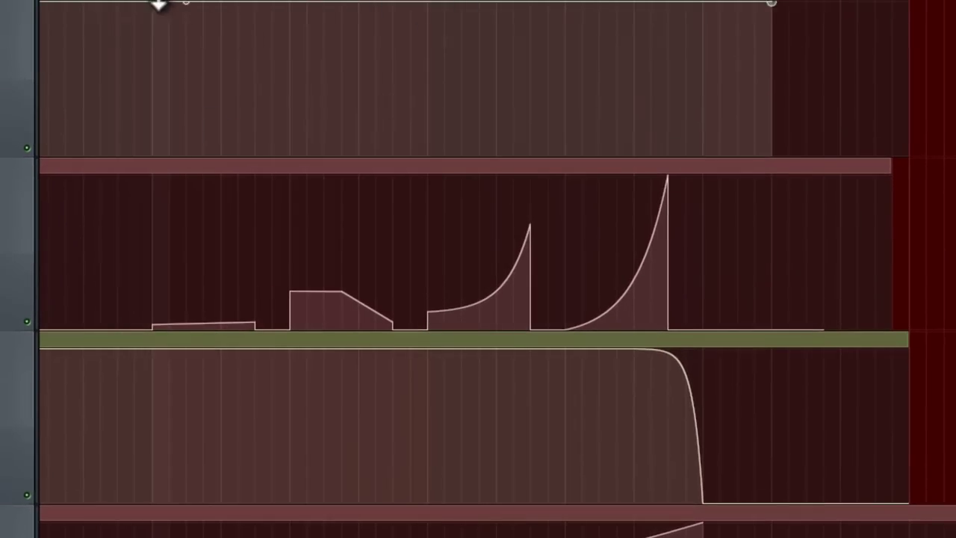
Play back the arrangement, follow the Track 2 Turnado envelope through its four automation shapes, and look over the lower tracks.
{"action": "mouse_move", "coordinate": [498, 328]}
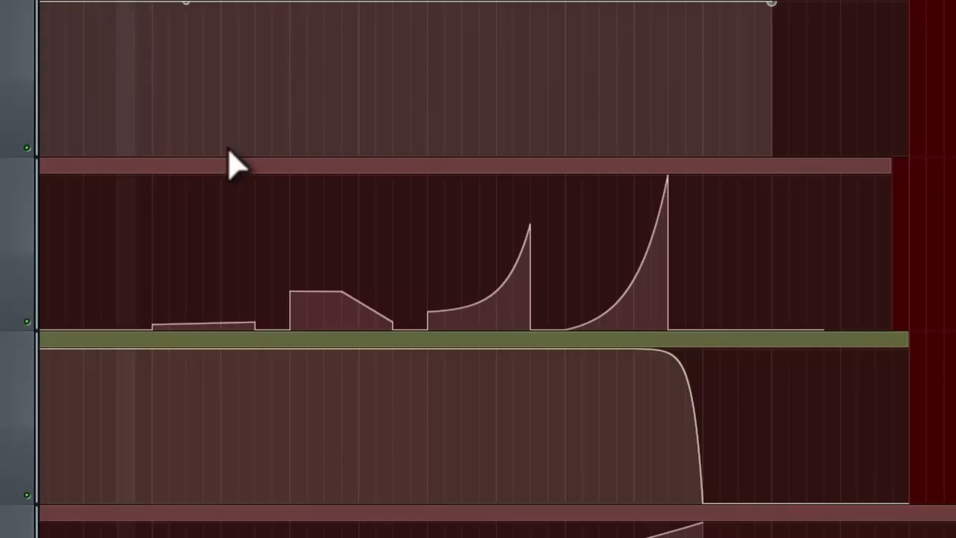
{"action": "mouse_move", "coordinate": [262, 163]}
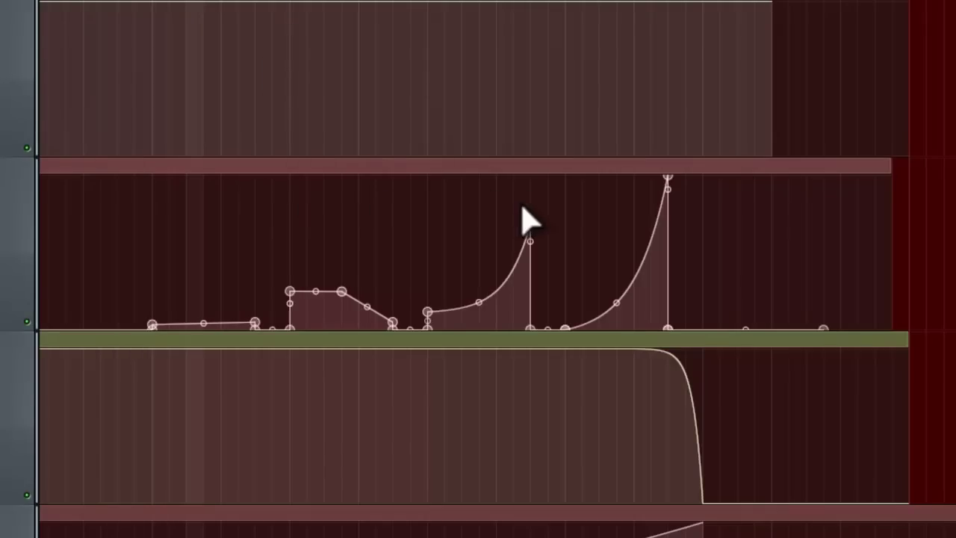
{"action": "mouse_move", "coordinate": [251, 331]}
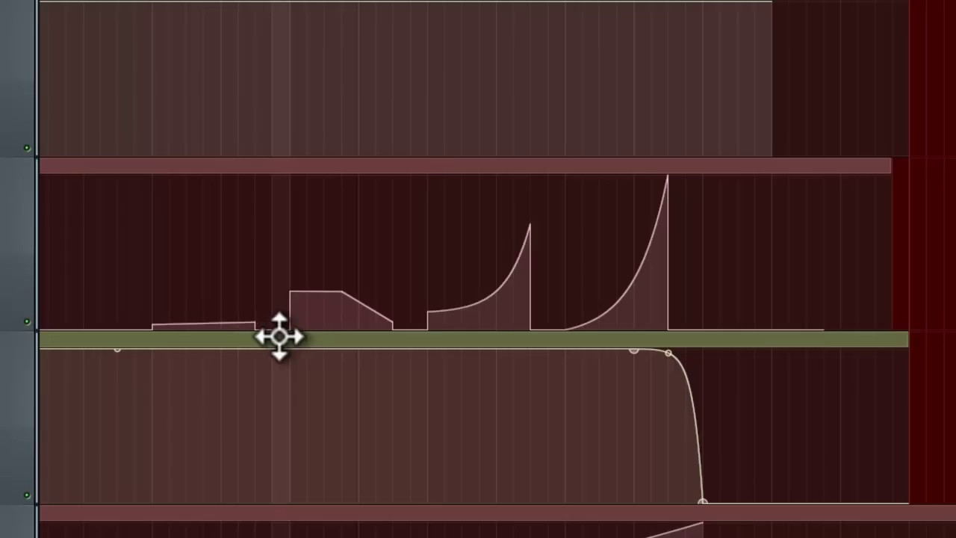
{"action": "mouse_move", "coordinate": [295, 302]}
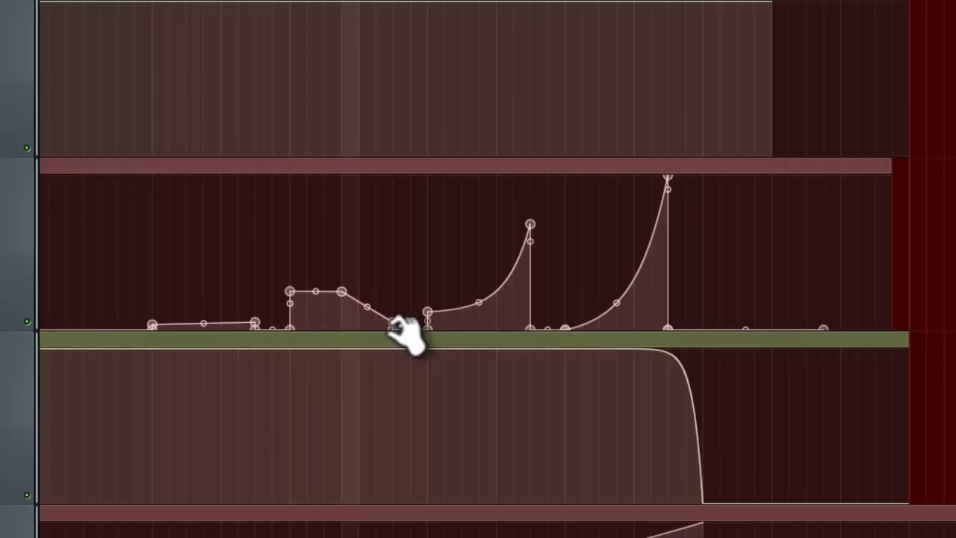
{"action": "mouse_move", "coordinate": [381, 331]}
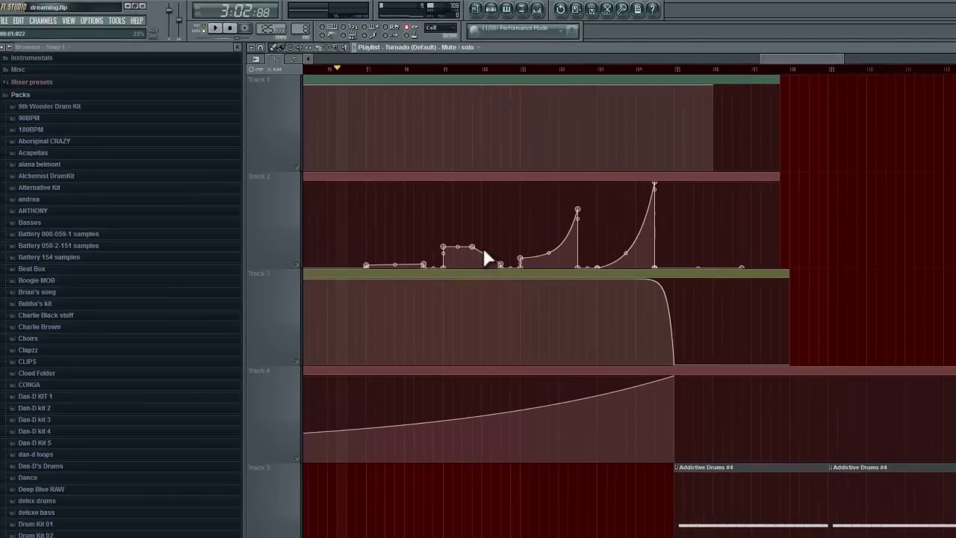
{"action": "scroll", "coordinate": [941, 149], "scroll_direction": "down", "scroll_amount": 13}
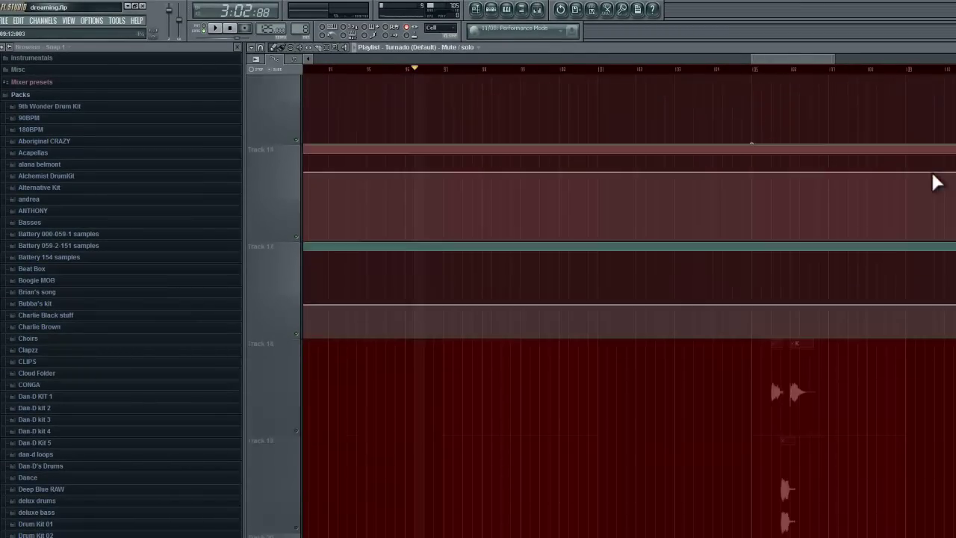
{"action": "scroll", "coordinate": [901, 185], "scroll_direction": "up", "scroll_amount": 4}
{"action": "scroll", "coordinate": [901, 185], "scroll_direction": "up", "scroll_amount": 9}
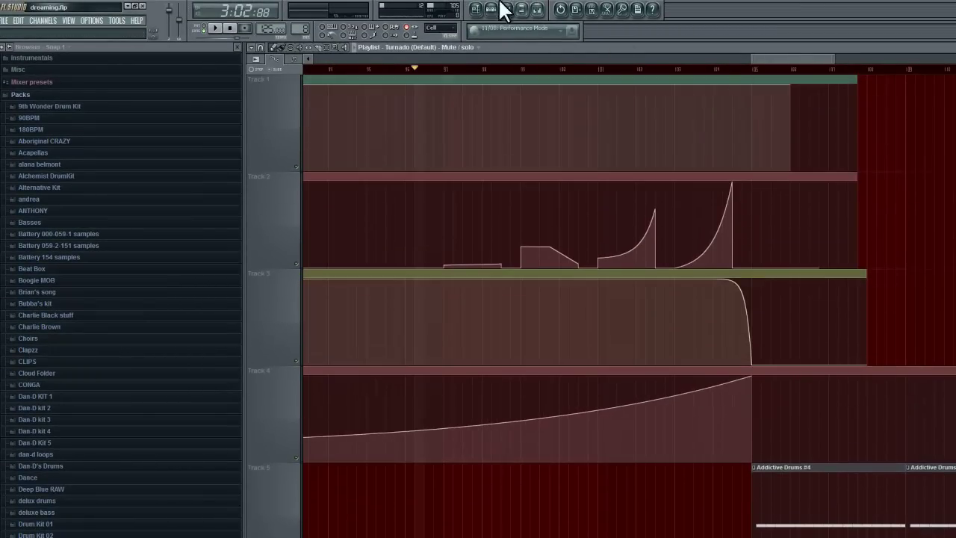
Load Turnado into the first effect slot of mixer Insert 24.
{"action": "left_click", "coordinate": [491, 9]}
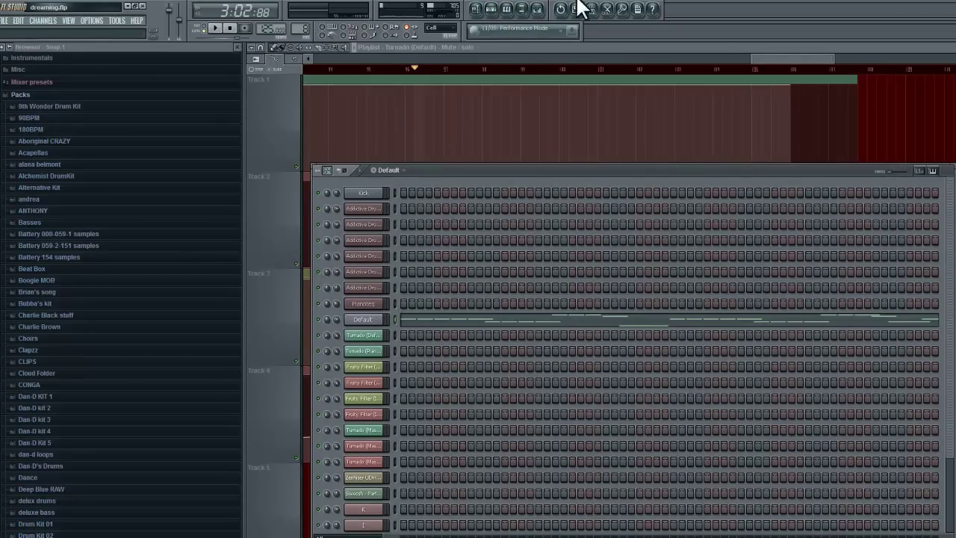
{"action": "left_click", "coordinate": [537, 9]}
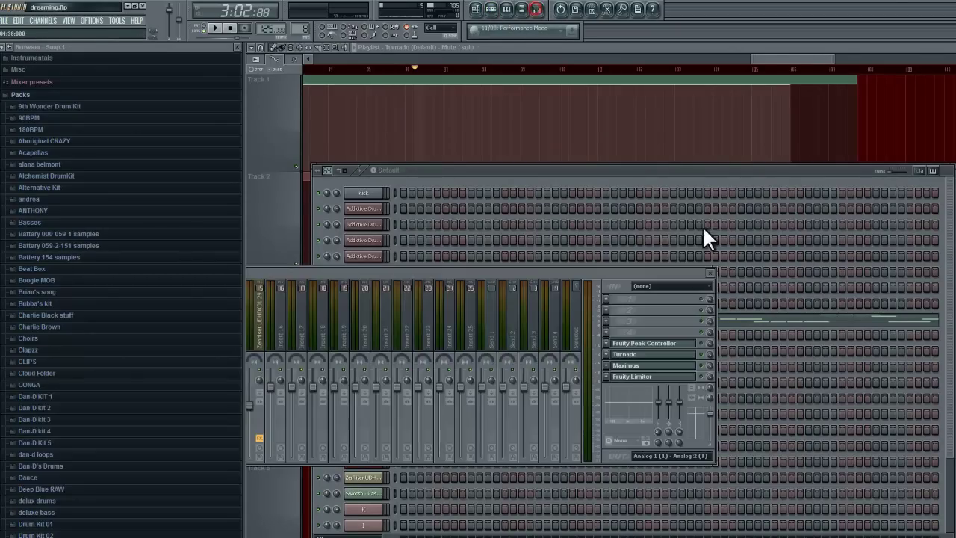
{"action": "left_click", "coordinate": [451, 317]}
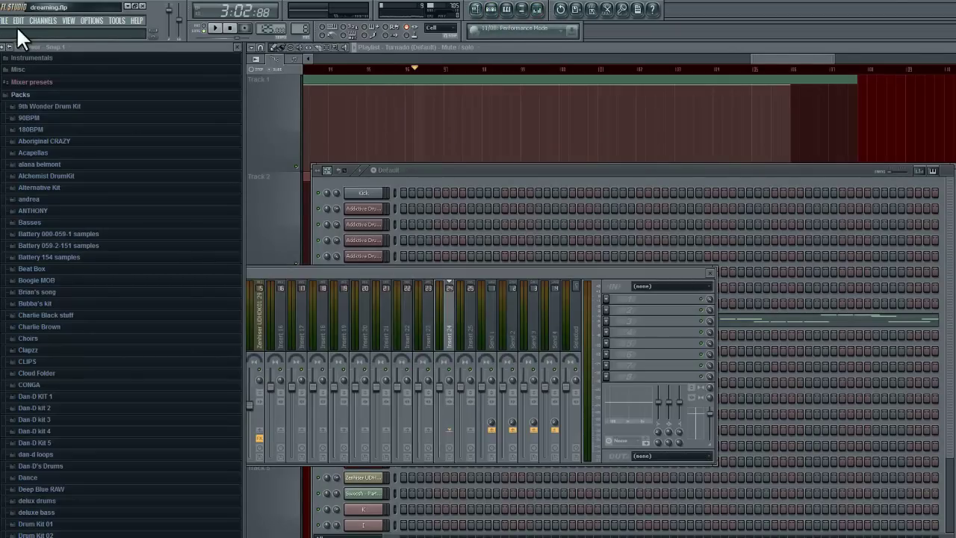
{"action": "left_click", "coordinate": [607, 299]}
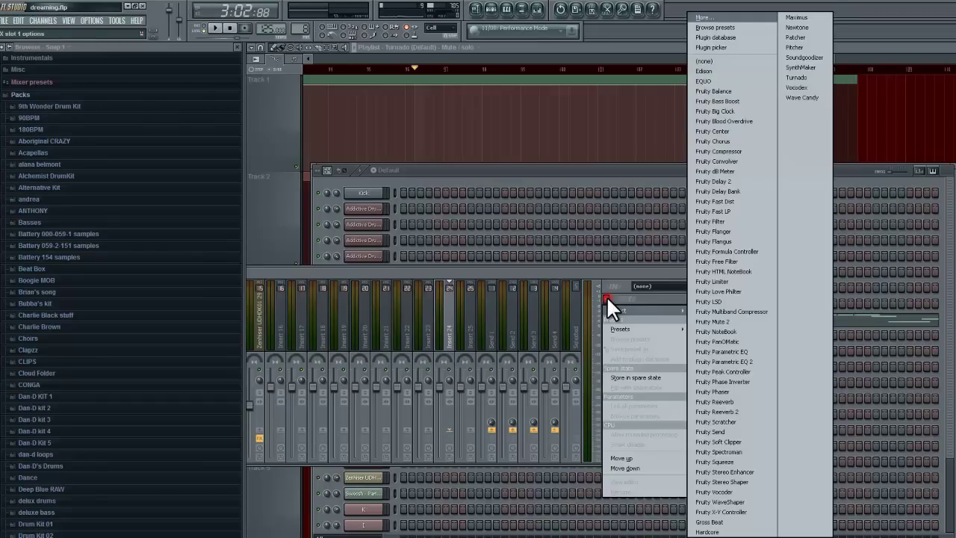
{"action": "left_click", "coordinate": [803, 76]}
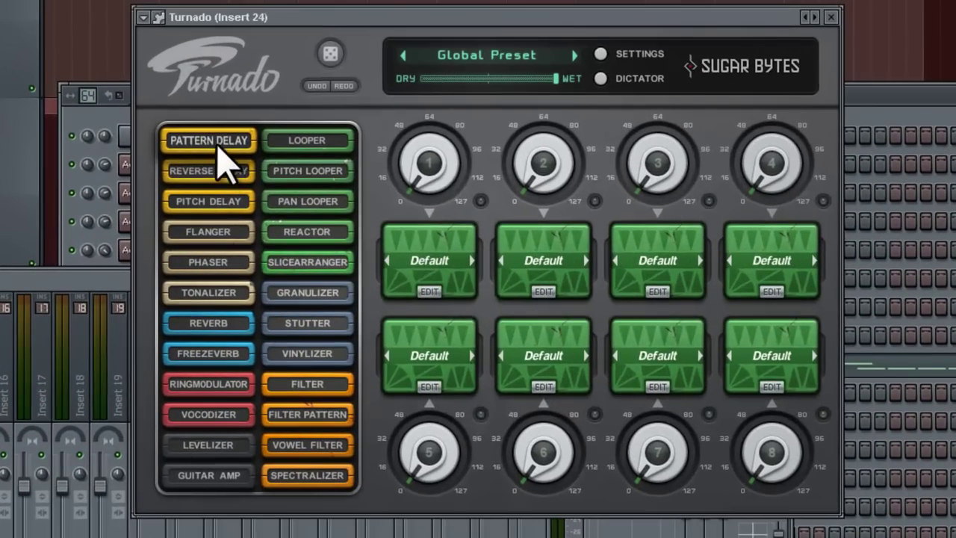
Assign the Filter effect to Turnado's first slot and sweep its knob up and back to zero.
{"action": "left_click_drag", "start_coordinate": [303, 184], "coordinate": [217, 149]}
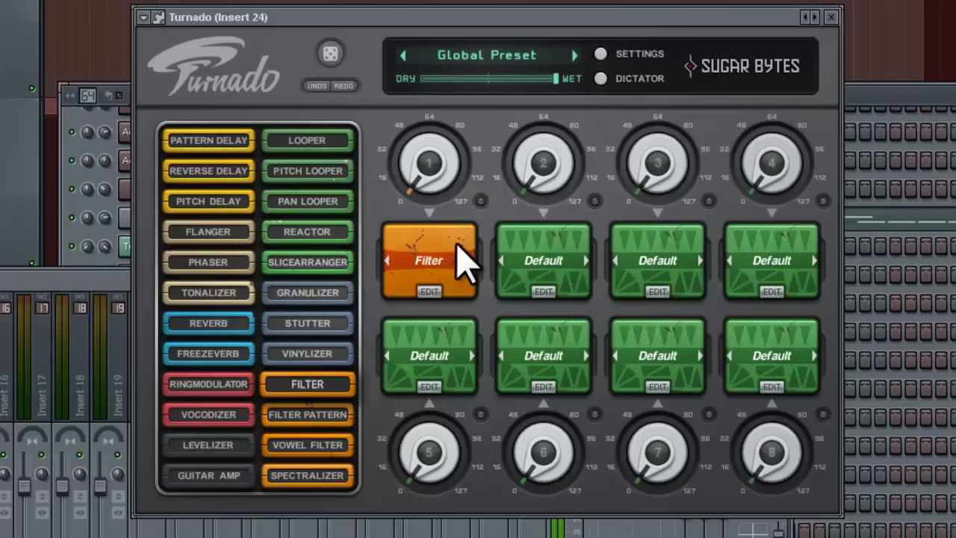
{"action": "left_click_drag", "start_coordinate": [430, 123], "coordinate": [432, 54]}
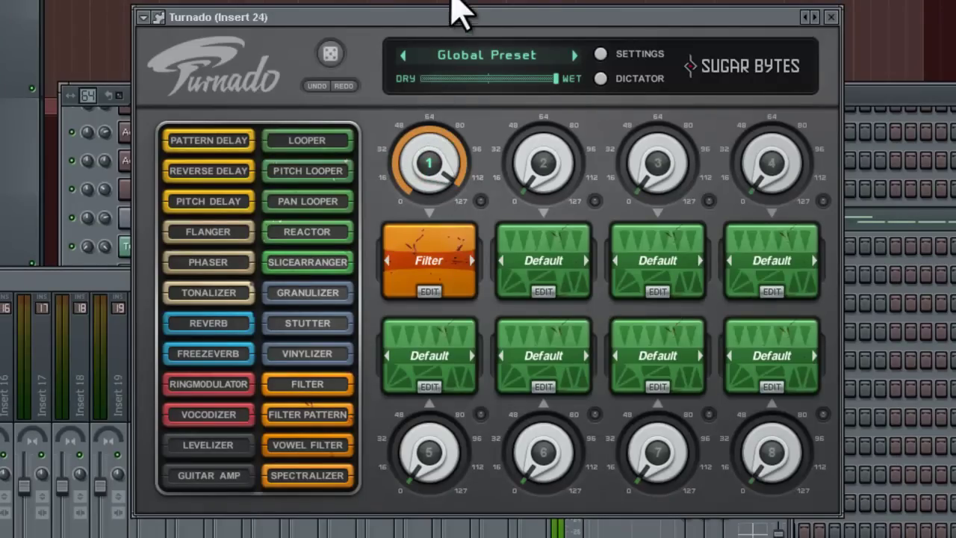
{"action": "left_click_drag", "start_coordinate": [437, 175], "coordinate": [453, 448]}
{"action": "left_click_drag", "start_coordinate": [441, 183], "coordinate": [416, 149]}
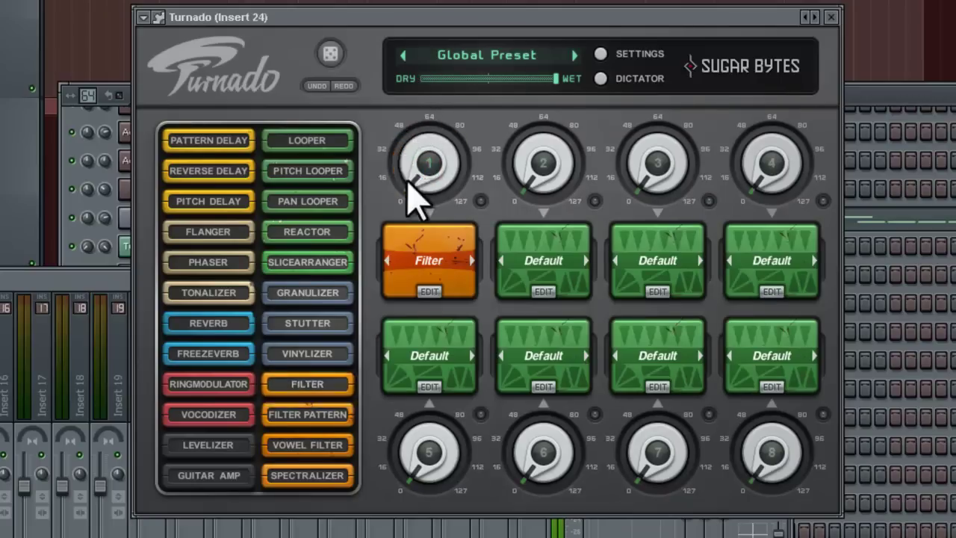
{"action": "left_click_drag", "start_coordinate": [406, 181], "coordinate": [394, 288]}
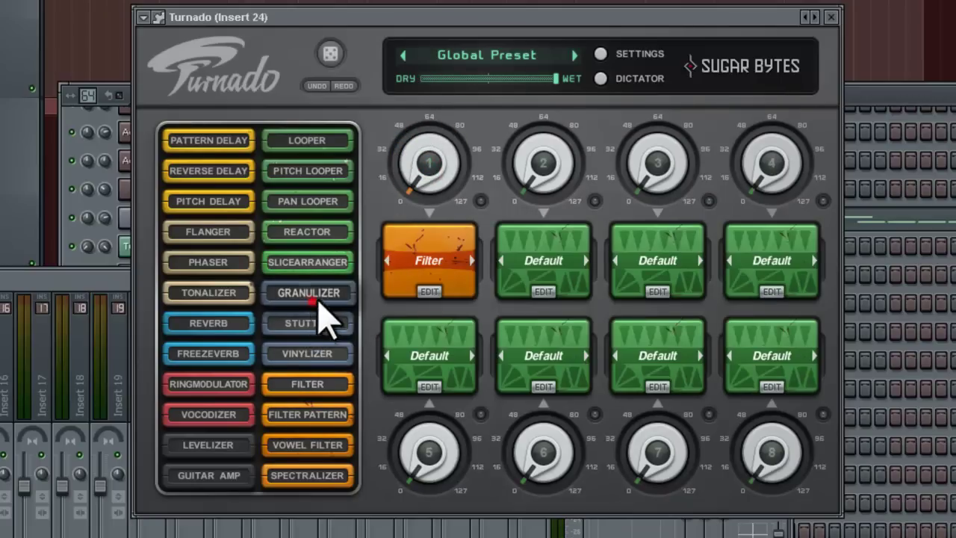
Replace the first slot's effect with Granulizer and sweep its knob up and back to zero.
{"action": "left_click_drag", "start_coordinate": [312, 302], "coordinate": [430, 260]}
{"action": "left_click_drag", "start_coordinate": [438, 171], "coordinate": [466, 30]}
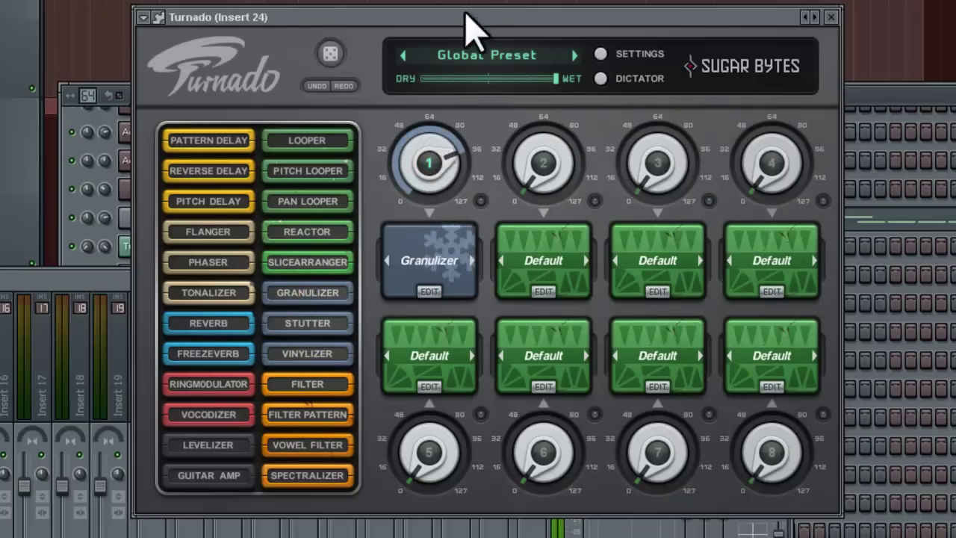
{"action": "left_click_drag", "start_coordinate": [403, 170], "coordinate": [443, 239]}
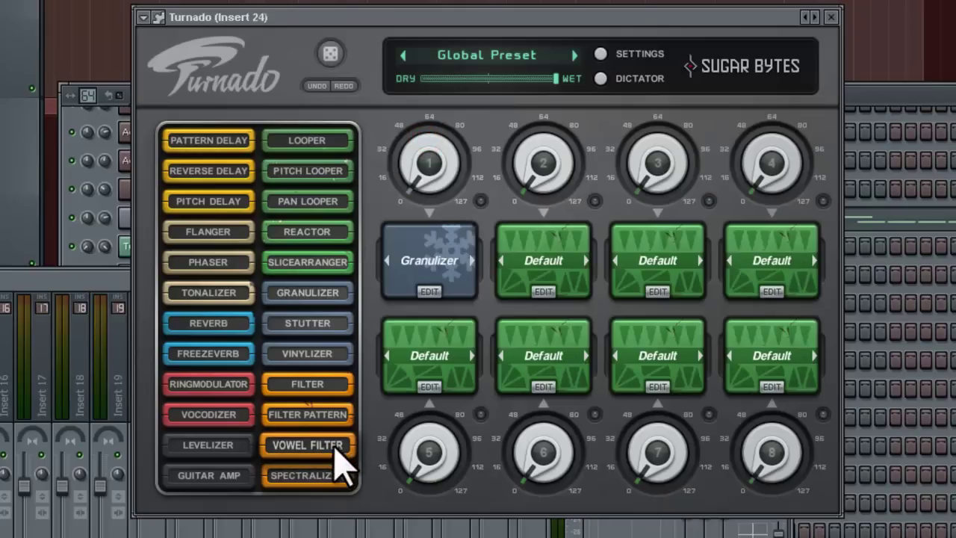
Replace the first slot's effect with Vowel Filter, choose its RadioVoice preset, and try out the knob.
{"action": "left_click_drag", "start_coordinate": [324, 444], "coordinate": [443, 224]}
{"action": "left_click_drag", "start_coordinate": [439, 176], "coordinate": [456, 258]}
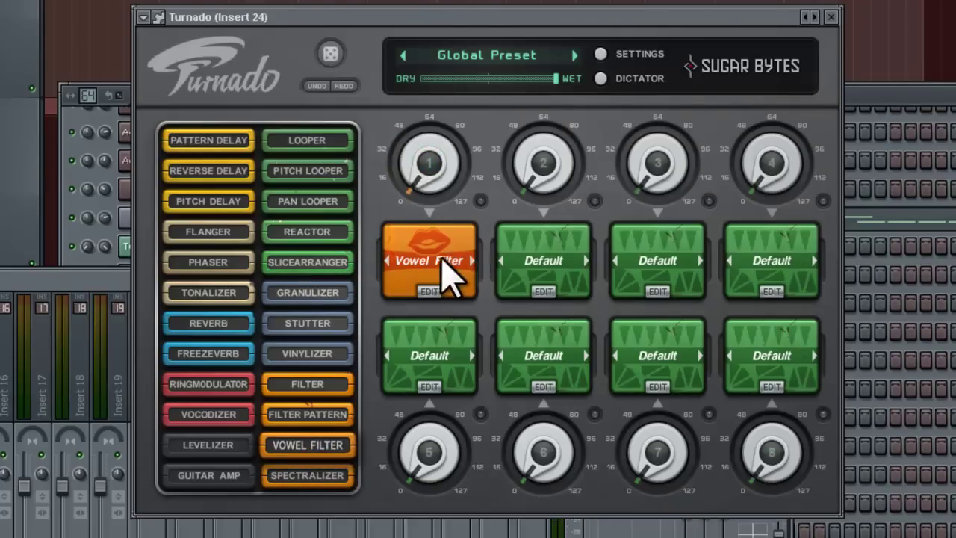
{"action": "left_click", "coordinate": [459, 260]}
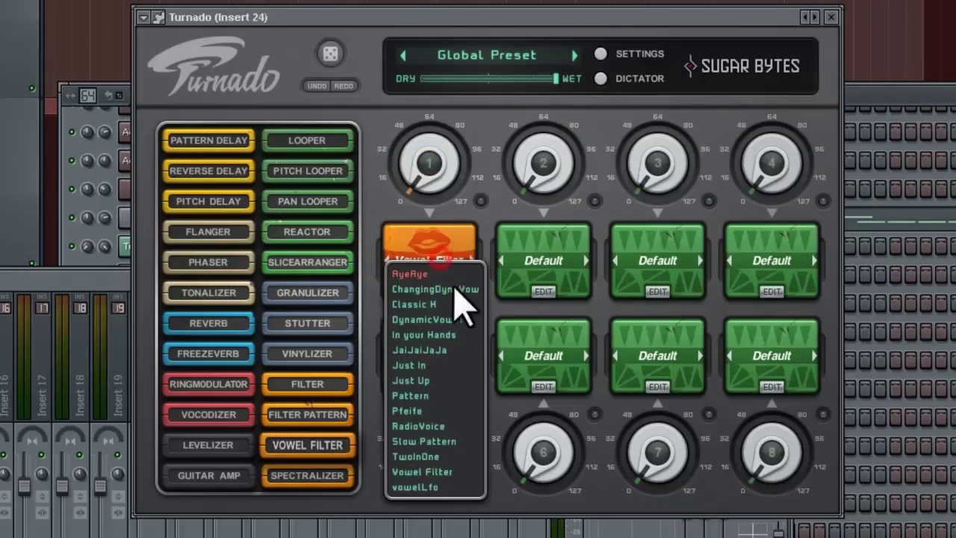
{"action": "left_click", "coordinate": [453, 427]}
{"action": "left_click_drag", "start_coordinate": [434, 153], "coordinate": [427, 239]}
Audition Tonalizer followed by Slicearranger in the first slot, sweeping knob 1 up and back to zero.
{"action": "left_click_drag", "start_coordinate": [210, 292], "coordinate": [453, 247]}
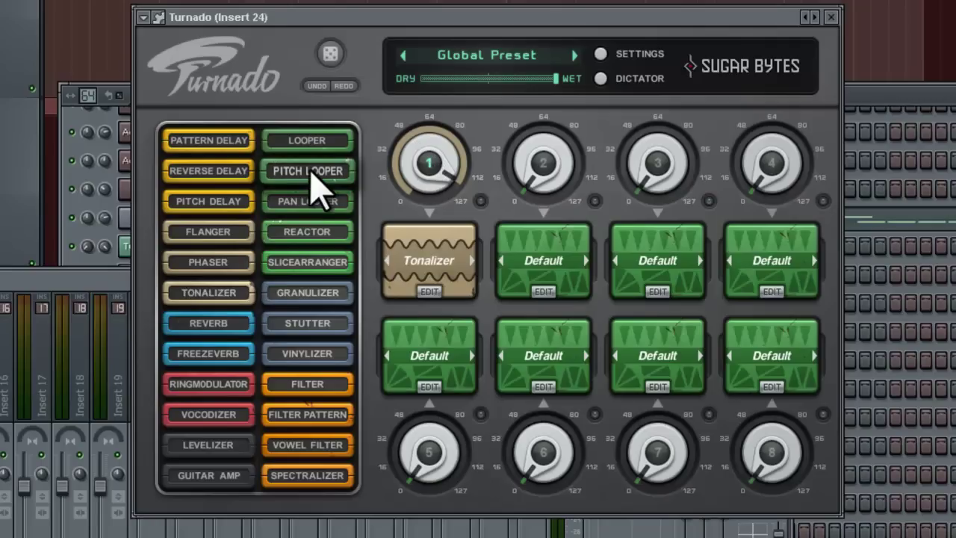
{"action": "left_click_drag", "start_coordinate": [320, 262], "coordinate": [450, 261]}
{"action": "left_click_drag", "start_coordinate": [432, 179], "coordinate": [470, 437]}
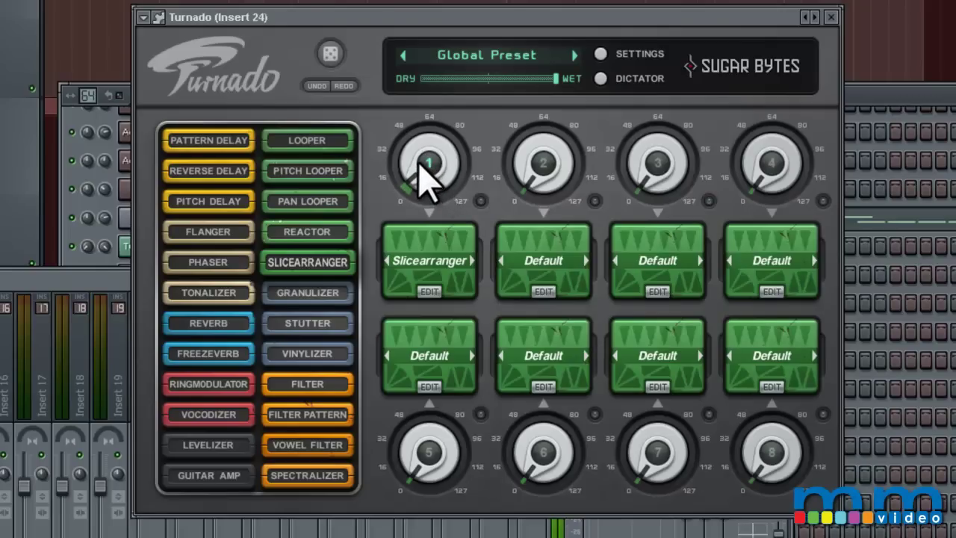
{"action": "left_click_drag", "start_coordinate": [424, 180], "coordinate": [415, 131]}
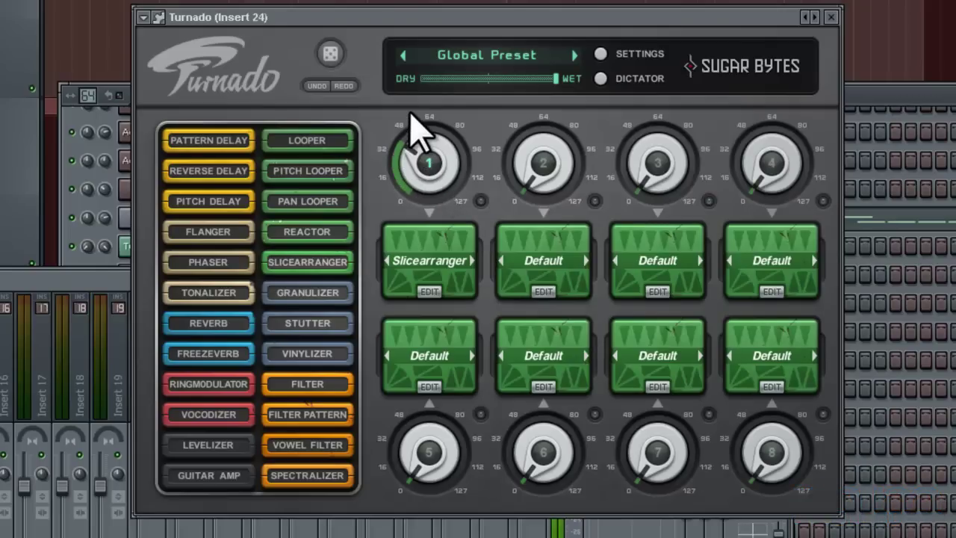
{"action": "left_click_drag", "start_coordinate": [408, 86], "coordinate": [421, 203]}
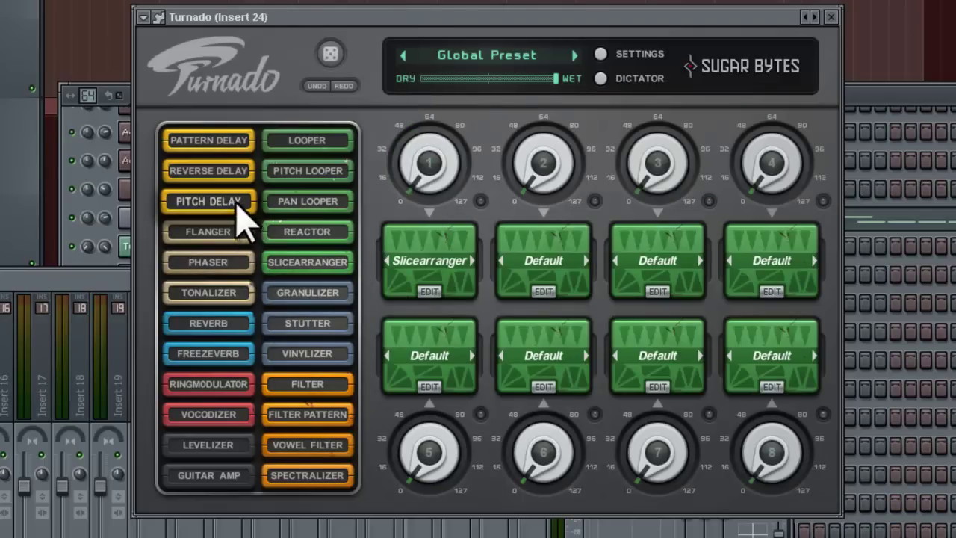
Audition Pitch Delay and Reverse Delay in the first slot with knob 1, and assign Stutter to the second slot.
{"action": "left_click_drag", "start_coordinate": [232, 213], "coordinate": [463, 246]}
{"action": "left_click_drag", "start_coordinate": [443, 195], "coordinate": [481, 94]}
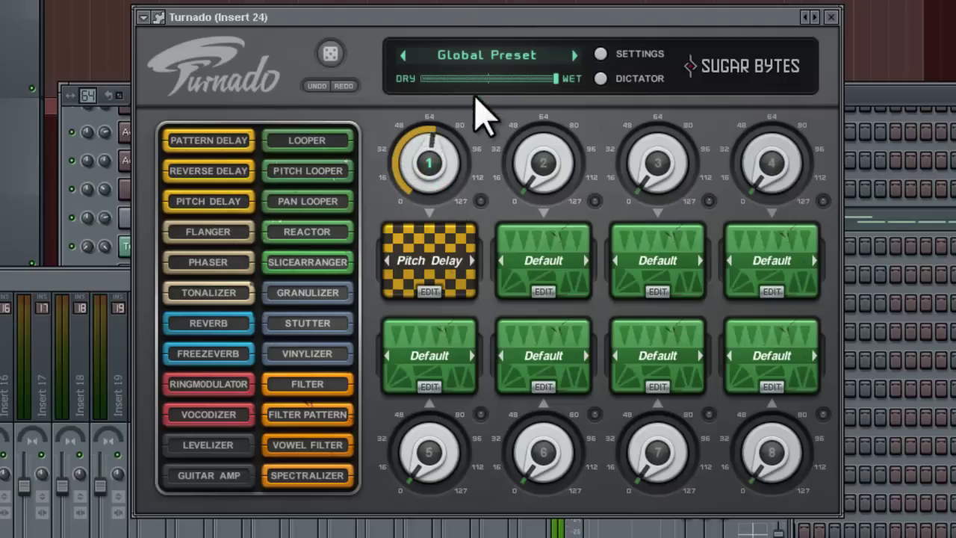
{"action": "left_click_drag", "start_coordinate": [235, 171], "coordinate": [429, 261]}
{"action": "left_click_drag", "start_coordinate": [448, 157], "coordinate": [432, 181]}
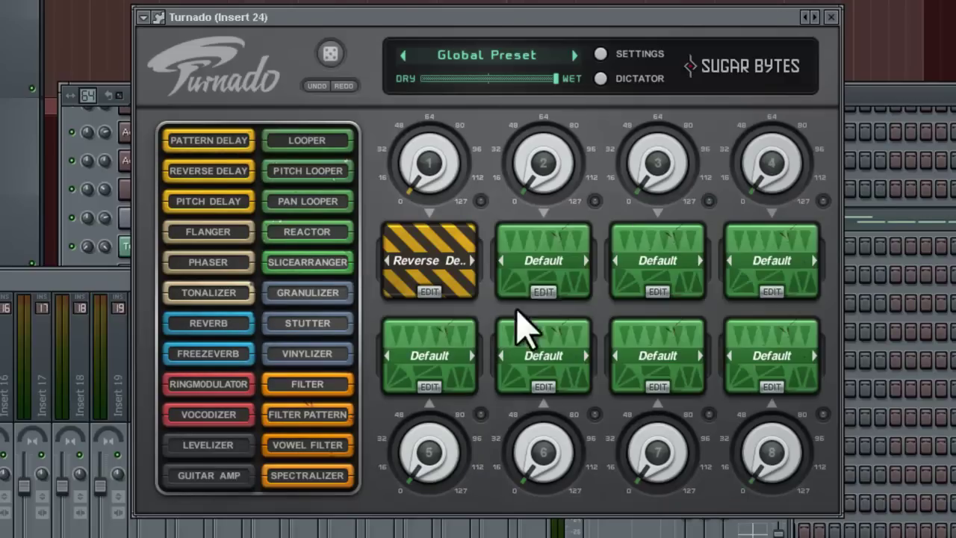
{"action": "left_click_drag", "start_coordinate": [332, 332], "coordinate": [523, 275]}
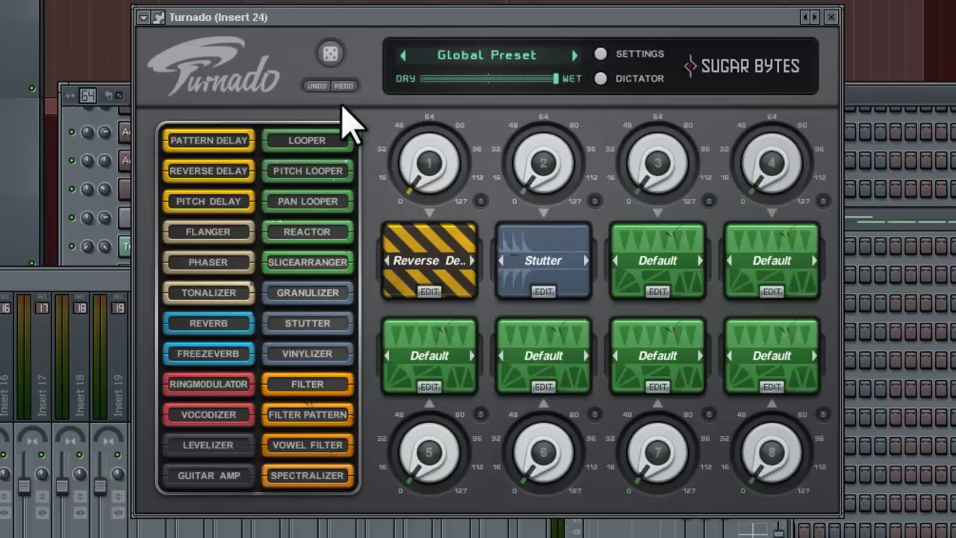
Randomize all eight effect slots and enable Dictator mode with the Uprise preset, bringing the fader down to its minimum.
{"action": "left_click", "coordinate": [332, 57]}
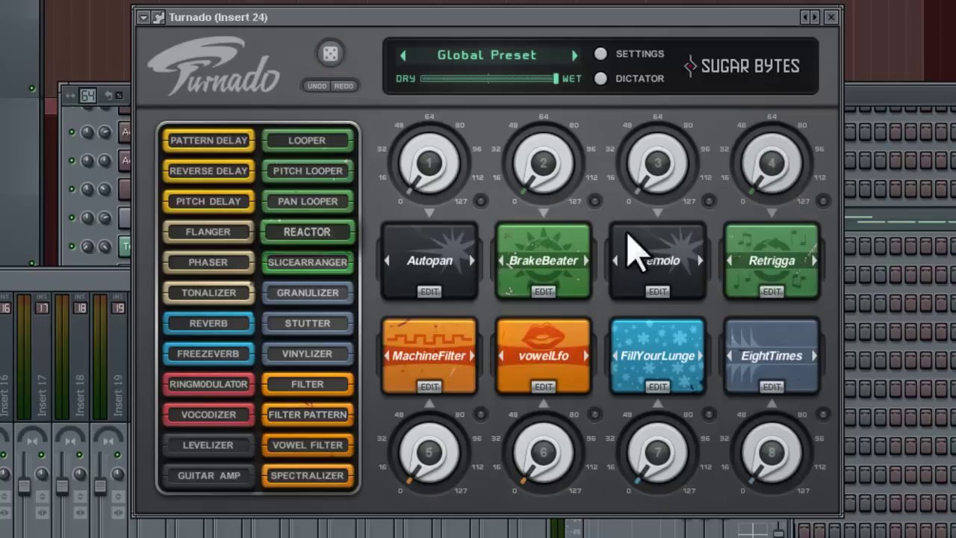
{"action": "left_click", "coordinate": [601, 78]}
{"action": "left_click", "coordinate": [347, 144]}
{"action": "left_click_drag", "start_coordinate": [177, 159], "coordinate": [171, 486]}
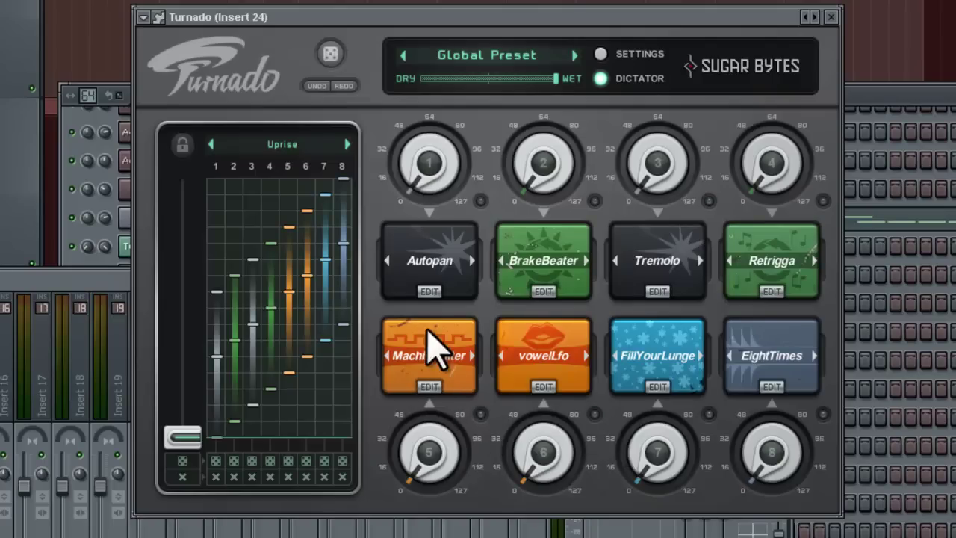
Inspect the Autopan effect's detailed settings, return to the main view, and move the Turnado window slightly lower.
{"action": "left_click", "coordinate": [430, 292]}
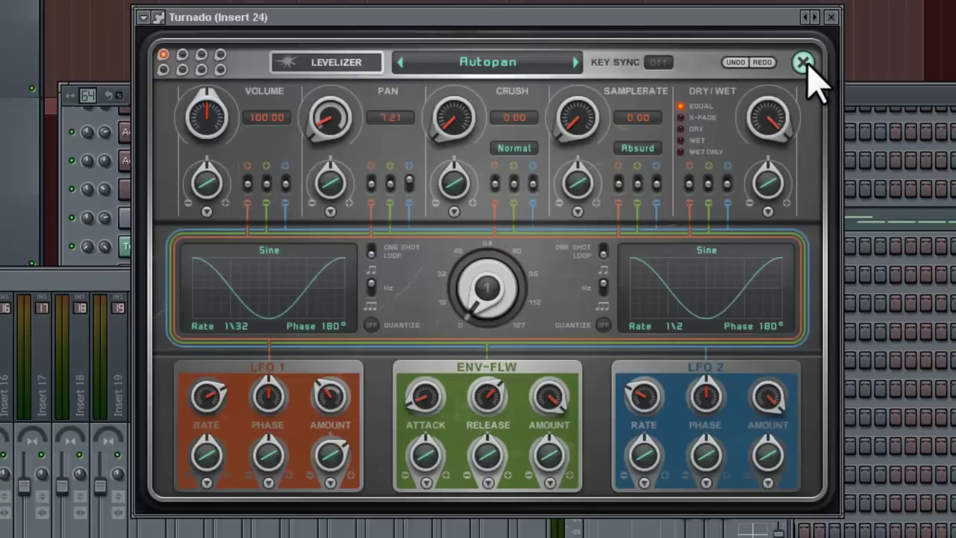
{"action": "left_click", "coordinate": [802, 63]}
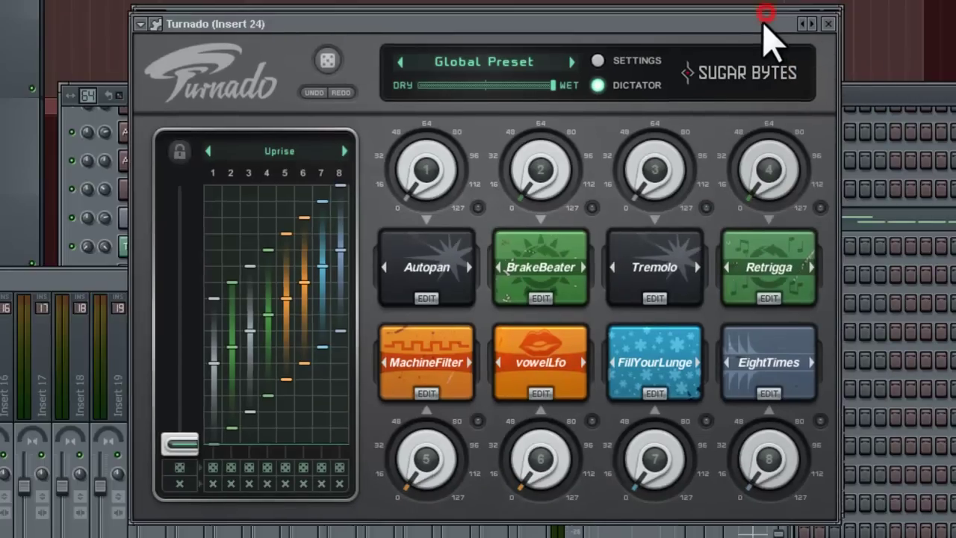
{"action": "left_click_drag", "start_coordinate": [767, 14], "coordinate": [750, 47]}
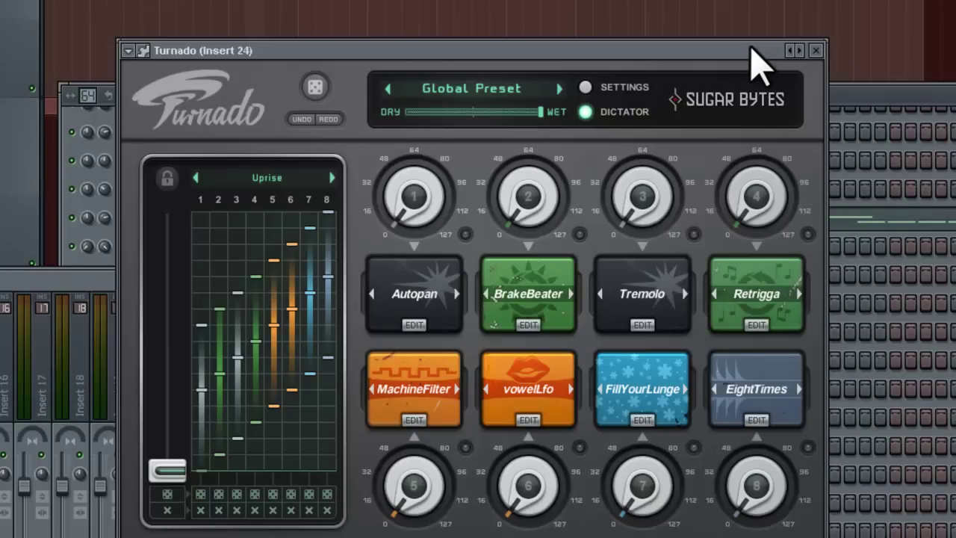